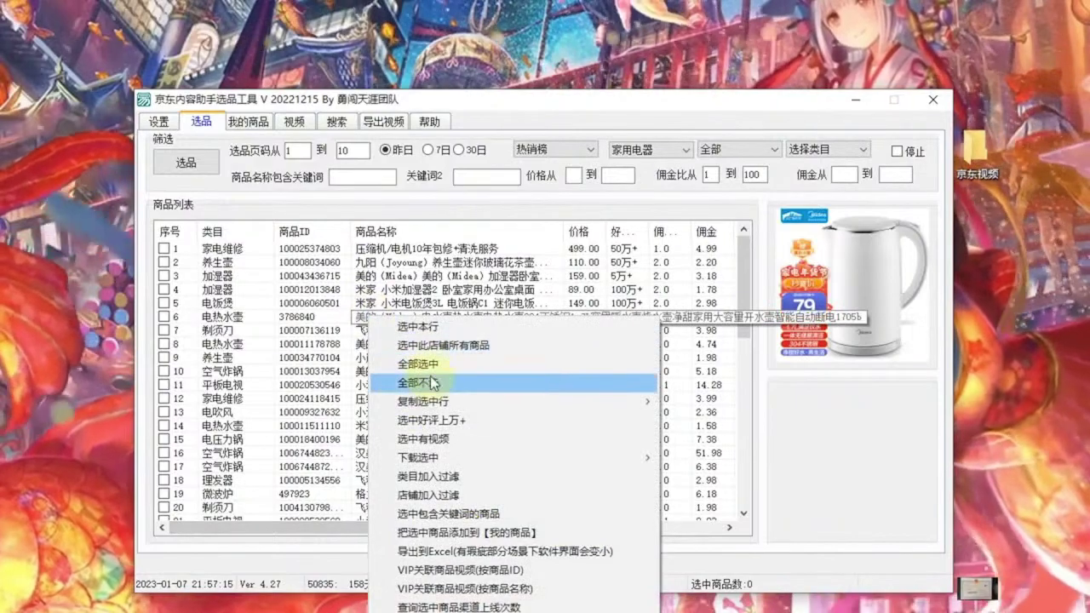
Select all products in the list and review the batch commands available for the selected rows
left_click(433, 361)
right_click(312, 252)
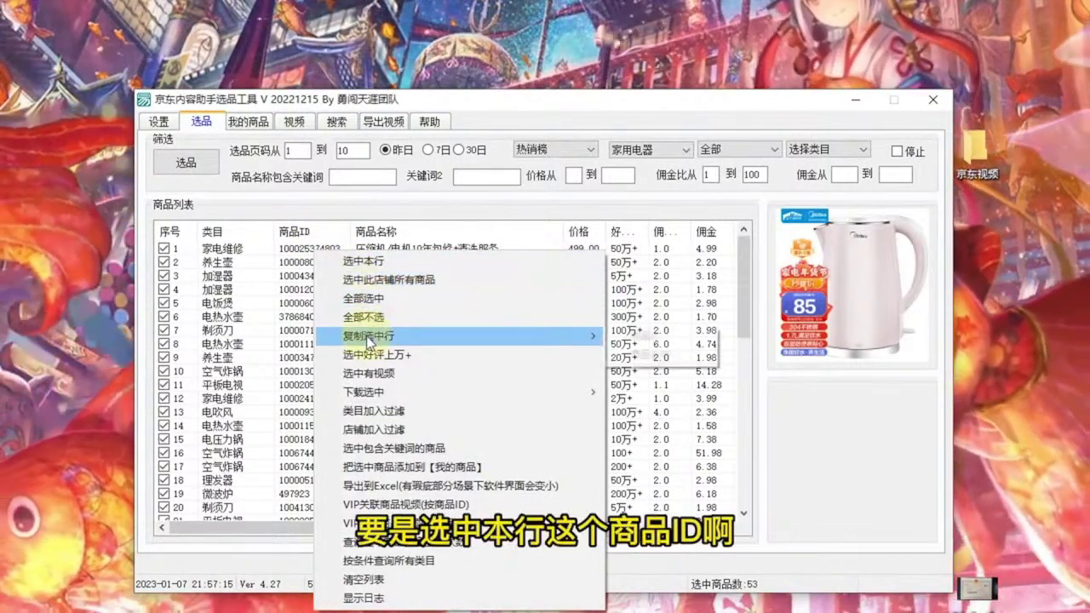
mouse_move(366, 336)
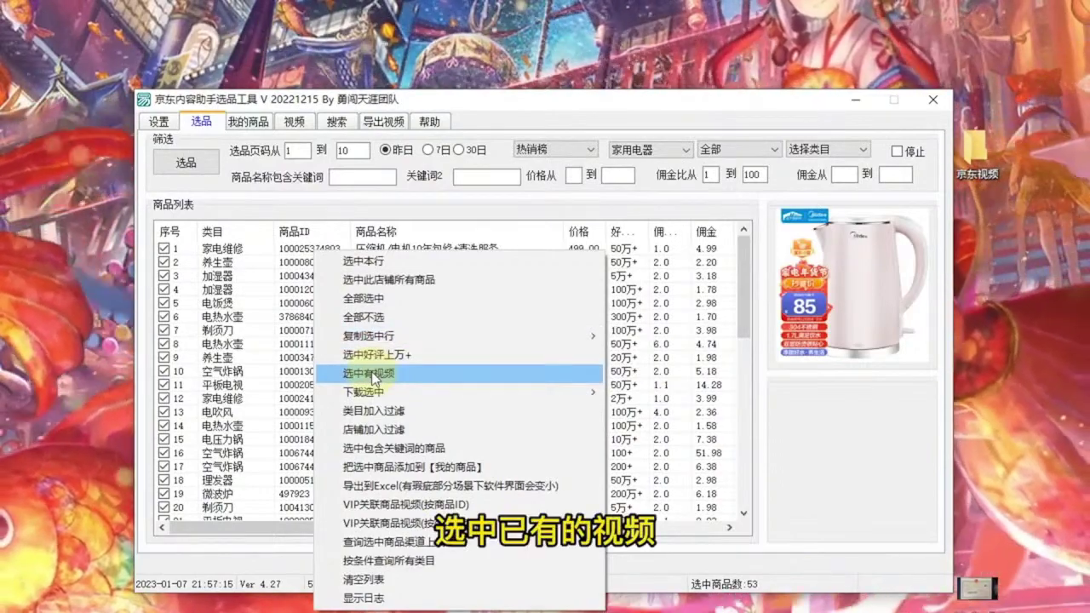
mouse_move(377, 396)
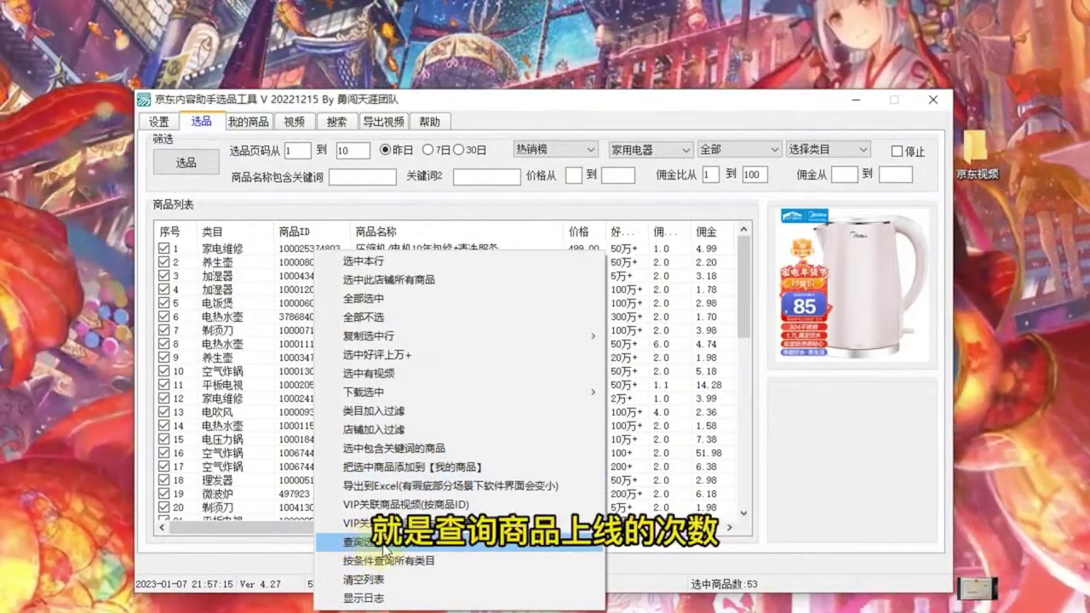
left_click(451, 552)
right_click(327, 337)
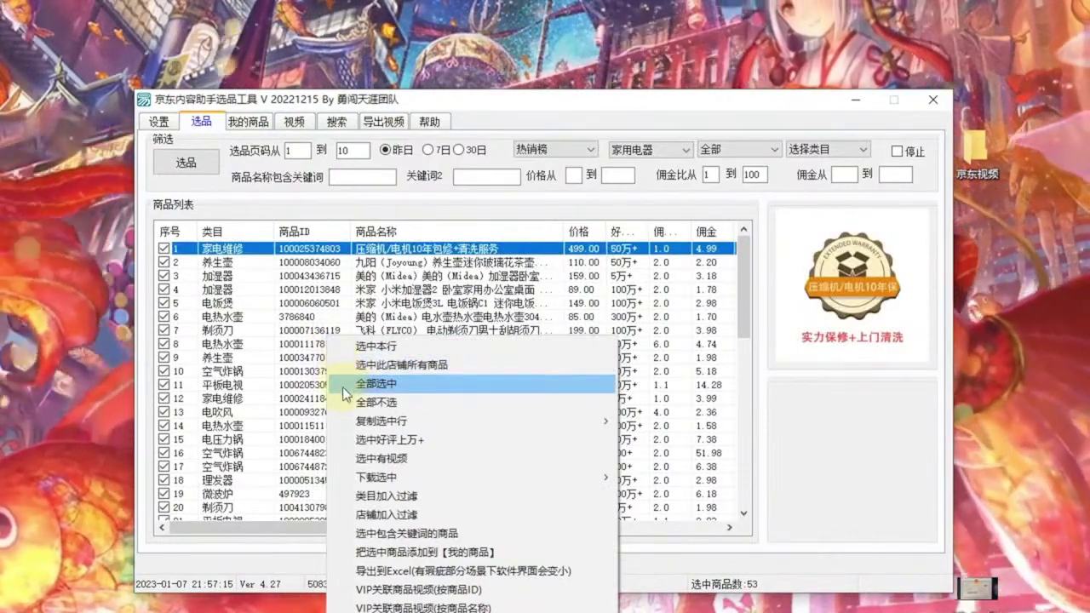
left_click(282, 532)
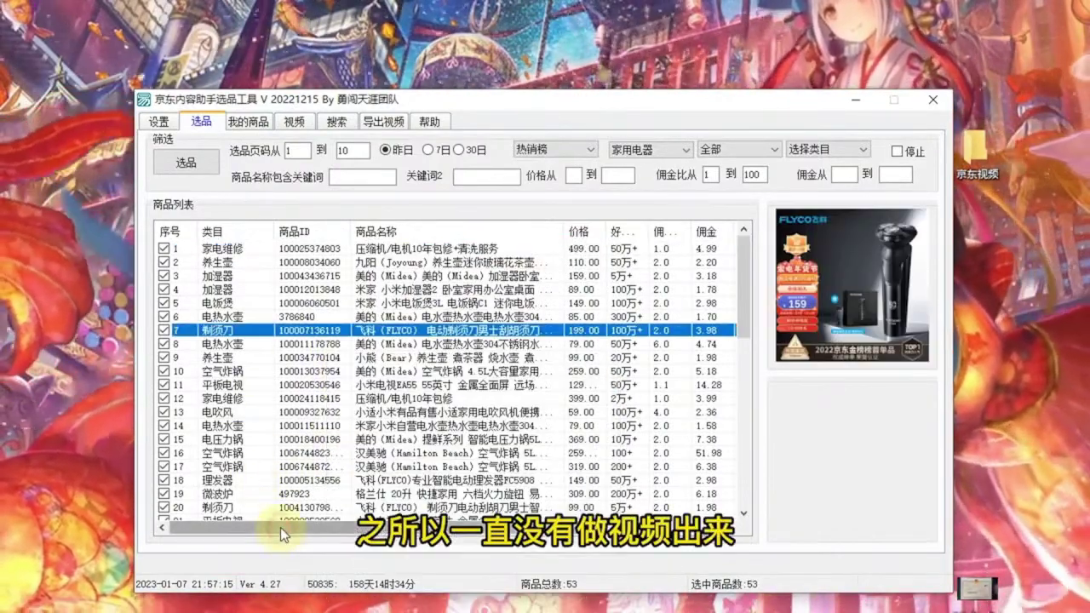
Look over the store name and channel count columns at the far end of the product list
left_click_drag(280, 527, 426, 552)
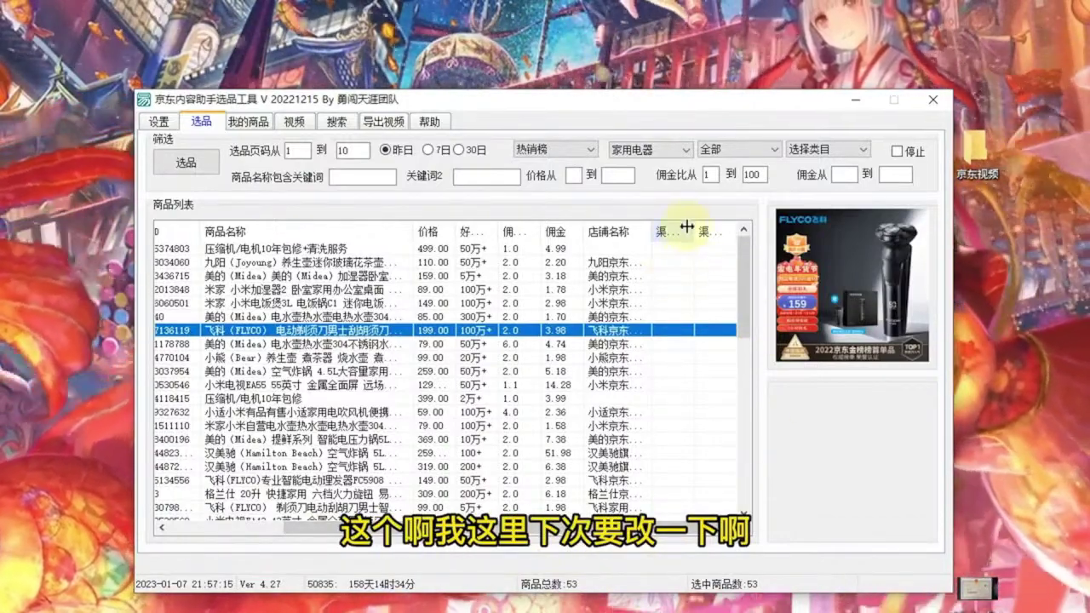
mouse_move(695, 228)
left_mouse_down()
mouse_move(728, 228)
mouse_move(704, 236)
left_mouse_up()
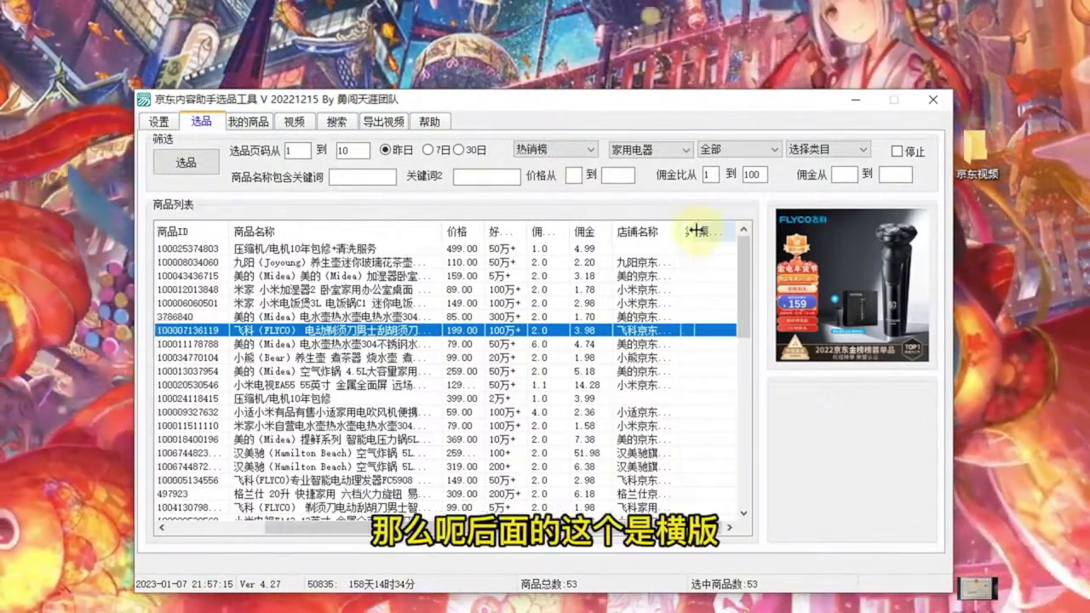
left_click_drag(389, 527, 294, 527)
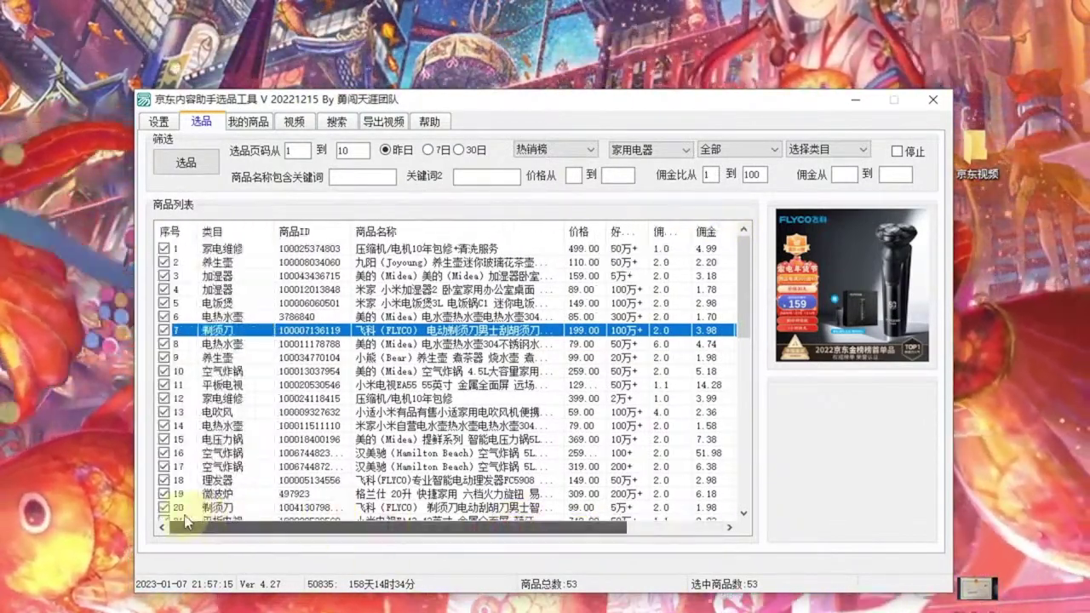
Clear the whole product selection and tick only products 1 to 5
right_click(289, 269)
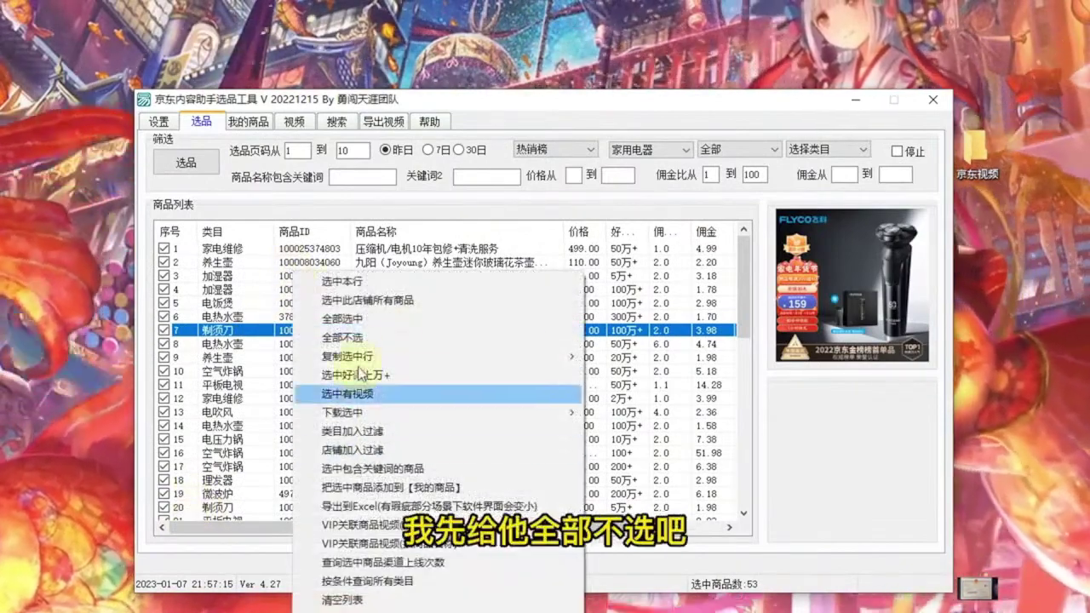
left_click(356, 338)
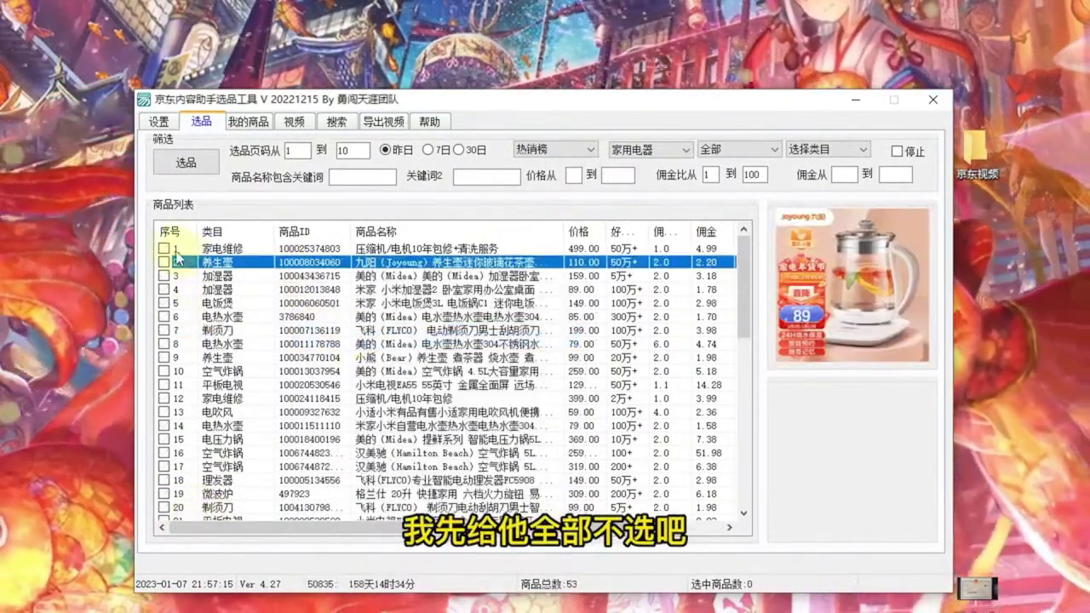
left_click(163, 248)
left_click(162, 261)
left_click(162, 275)
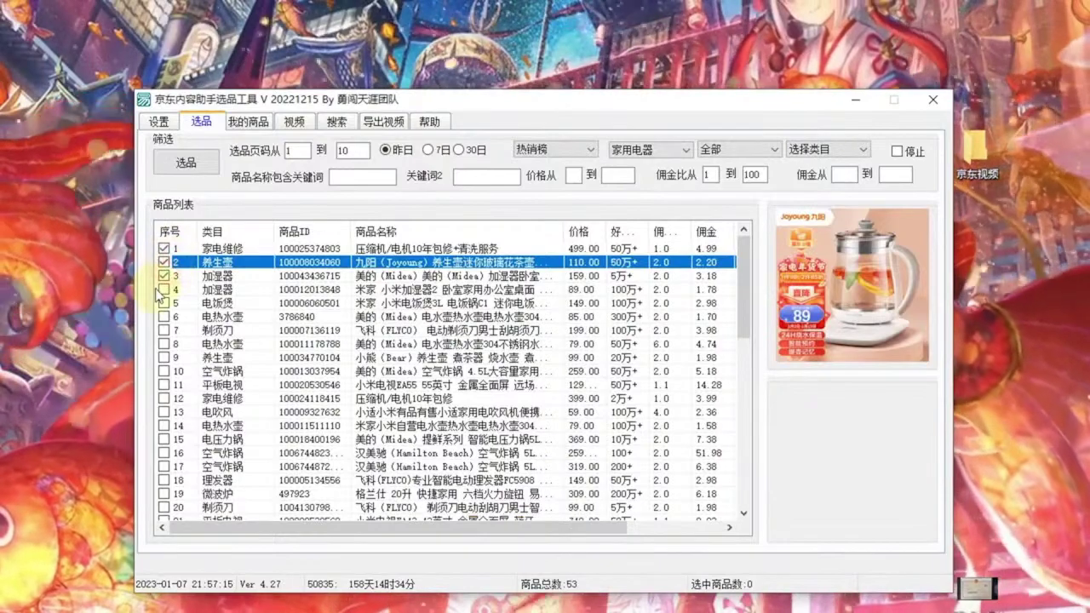
left_click(162, 302)
Query the channel listing counts (查询选中商品渠道上线次数) of the ticked products and widen the first channel column to read the figures
right_click(247, 272)
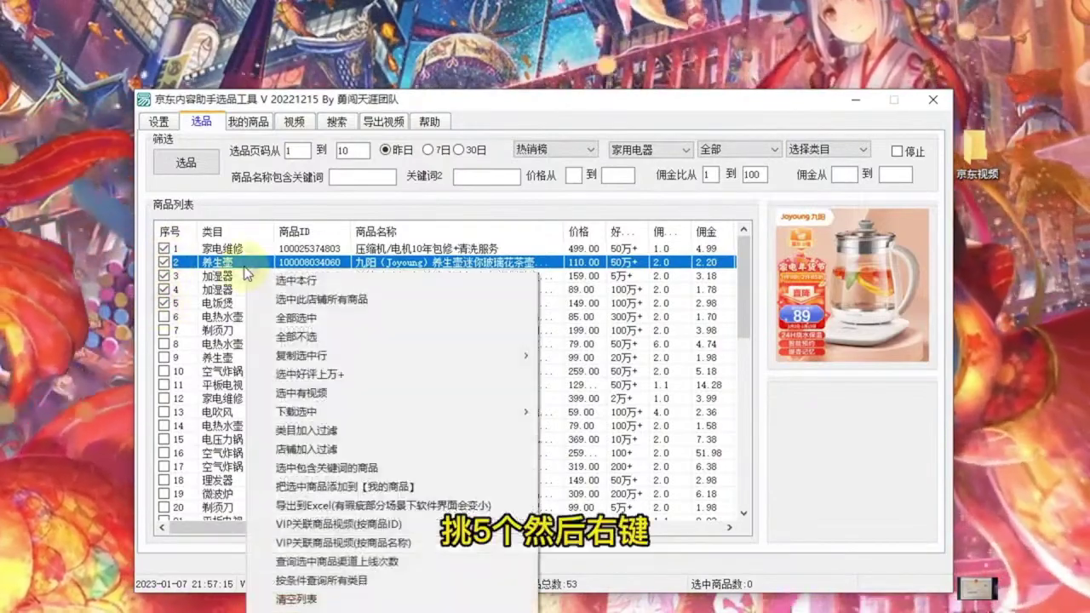
left_click(330, 566)
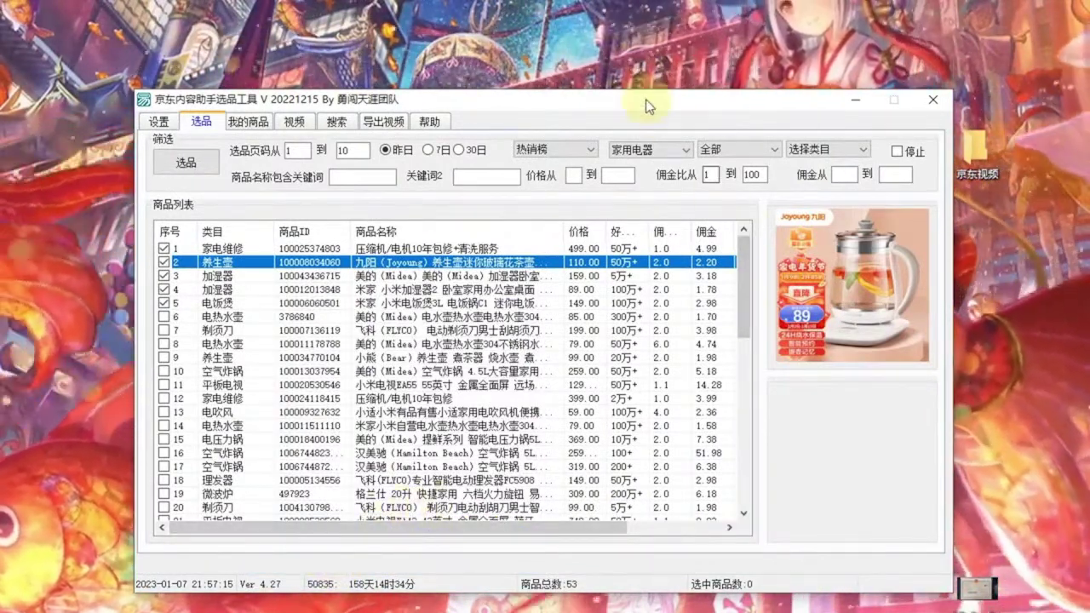
left_click_drag(645, 100, 573, 94)
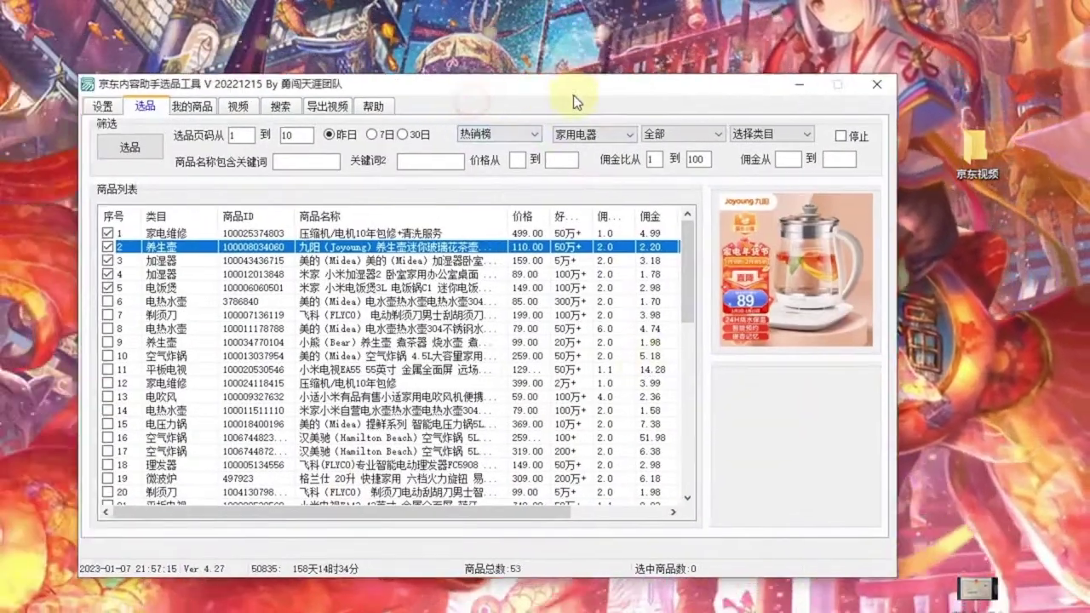
left_click_drag(460, 511, 656, 512)
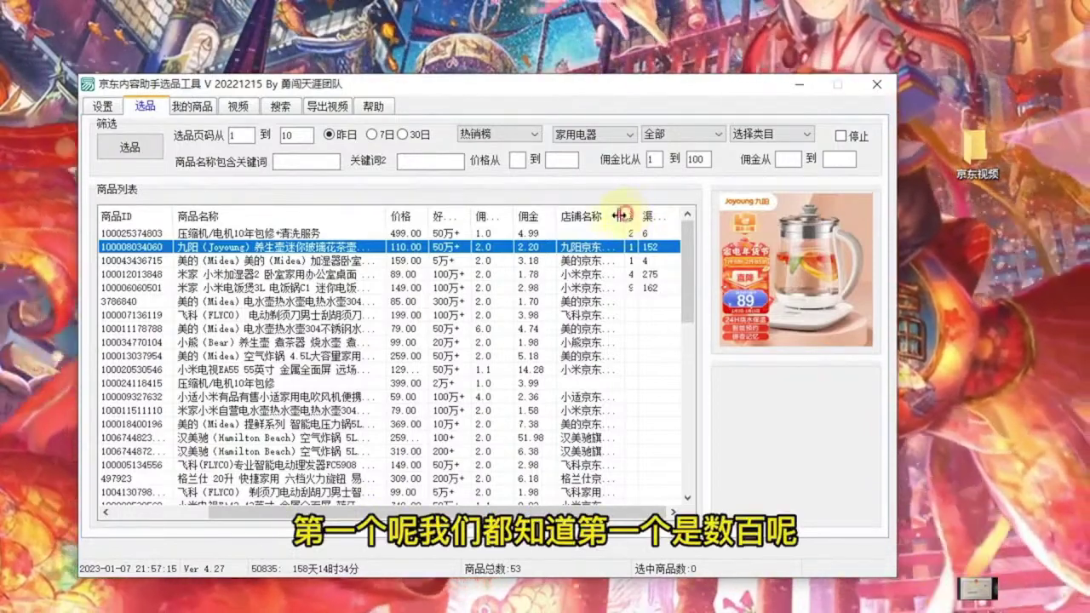
left_click_drag(639, 215, 664, 214)
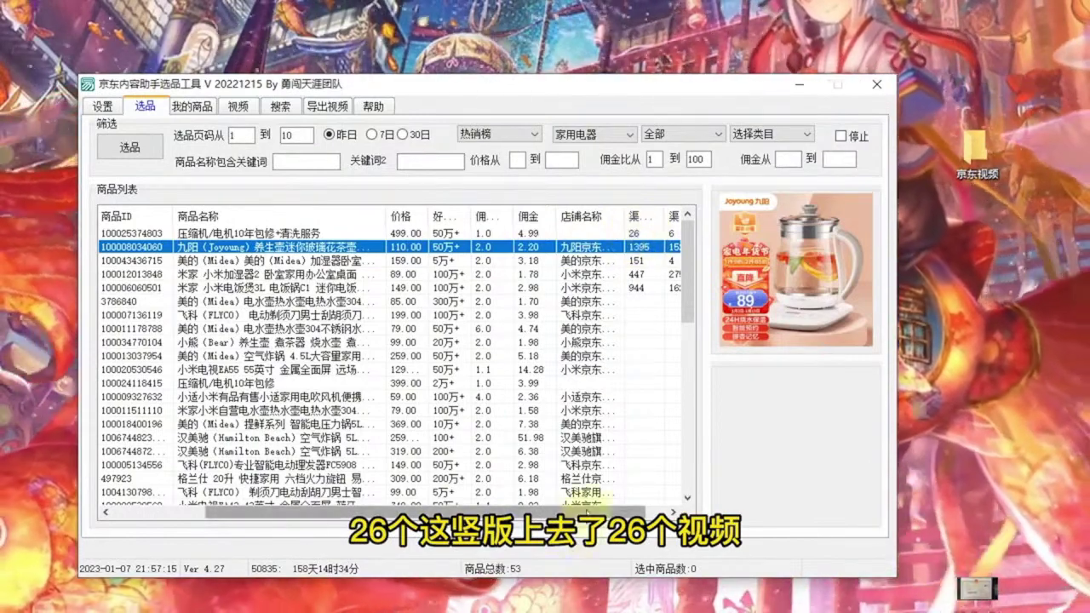
scroll(652, 499, "right", 1)
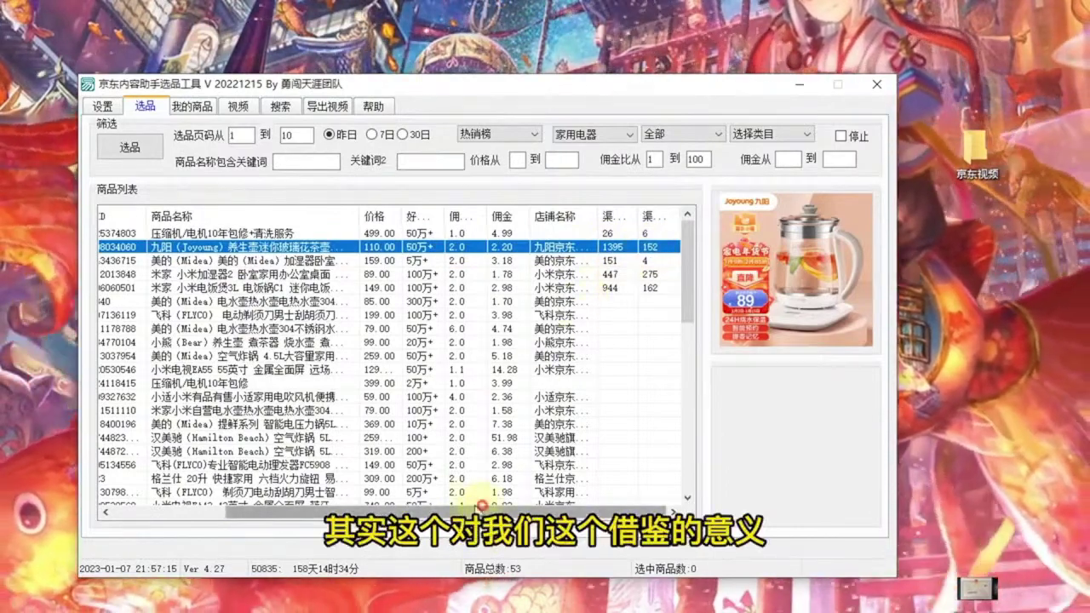
left_click_drag(264, 512, 145, 512)
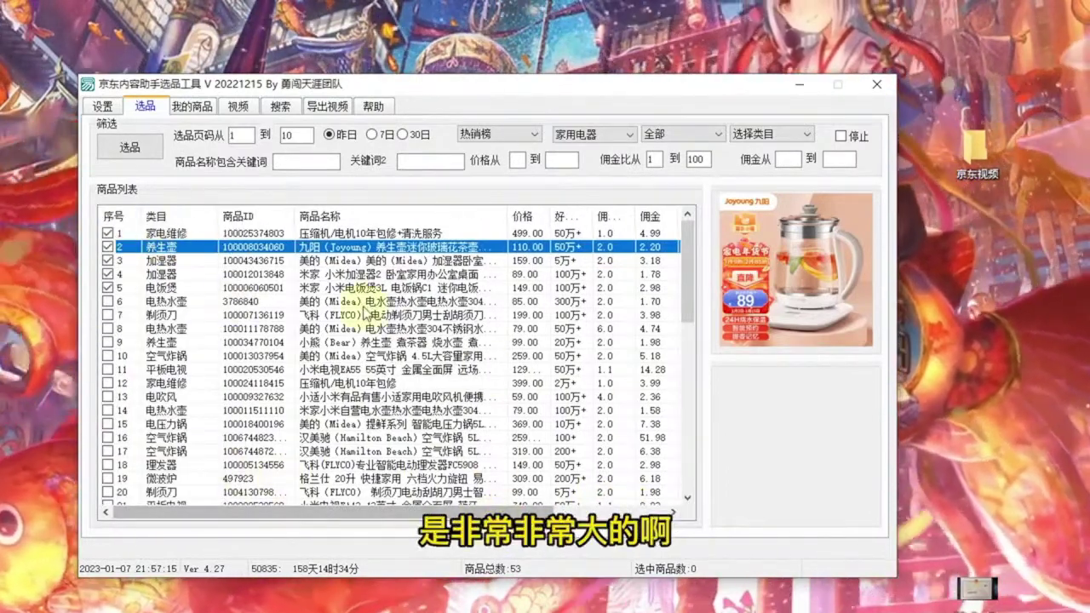
Mark every product in the list as selected
right_click(368, 312)
left_click(442, 318)
right_click(381, 286)
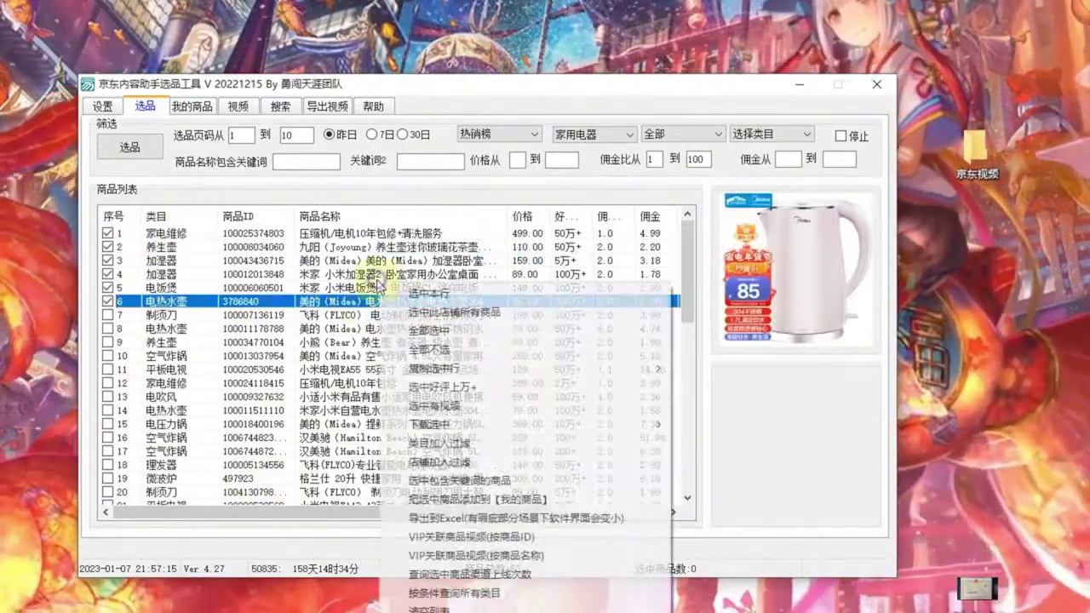
left_click(451, 332)
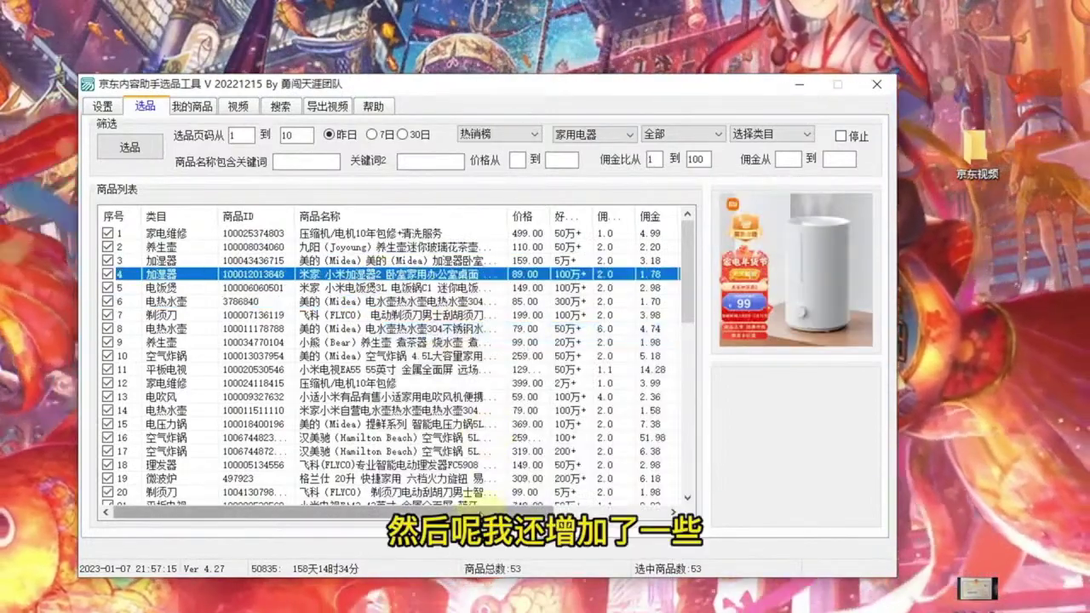
scroll(397, 479, "right", 3)
scroll(397, 479, "left", 3)
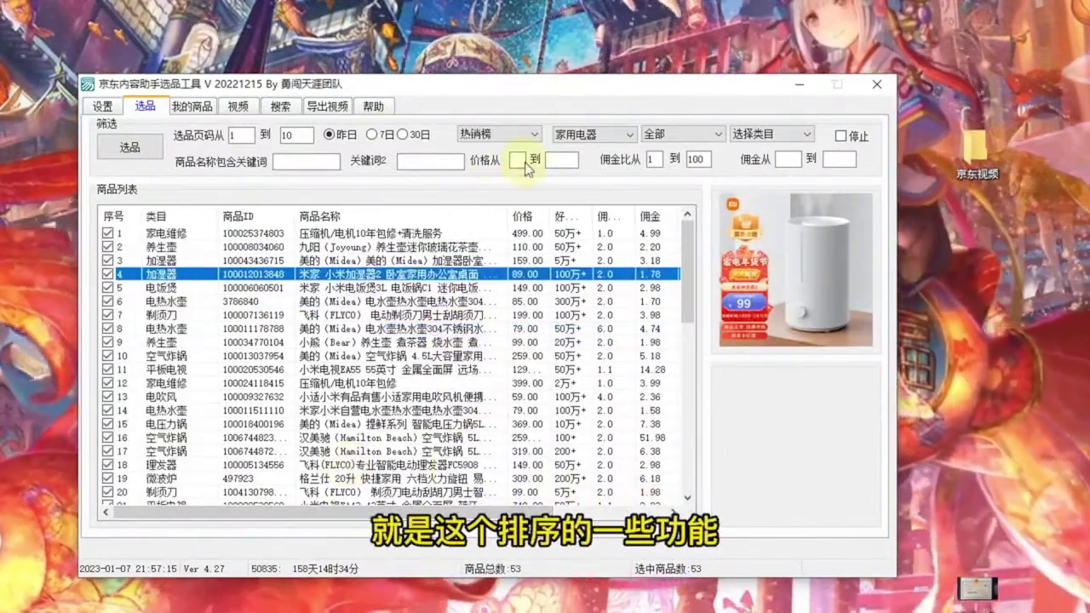
Sort the product list by number of good reviews, first ascending and finally descending
left_click(565, 217)
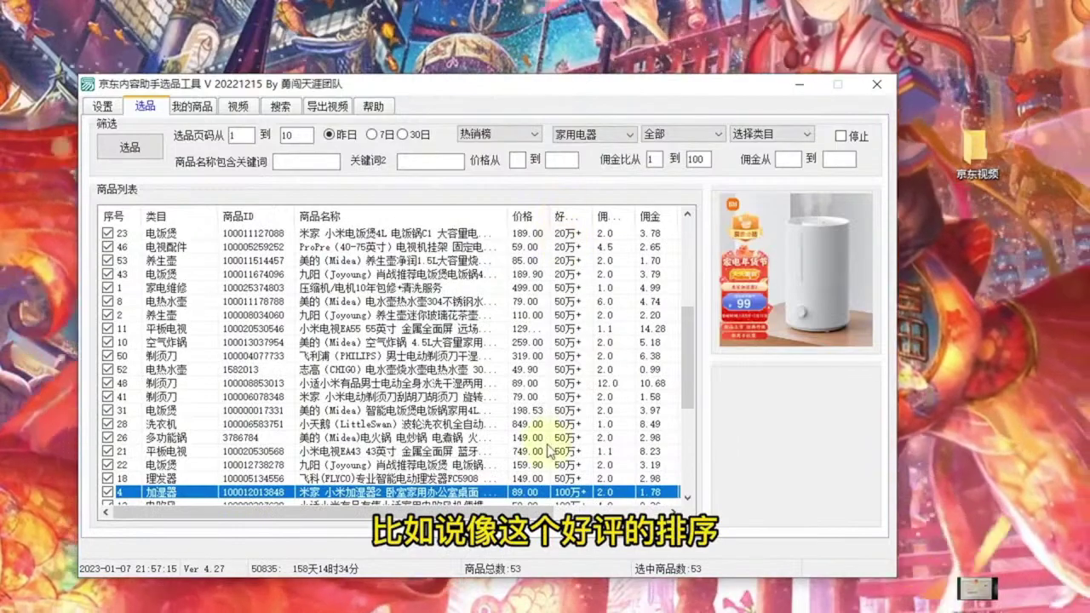
left_click_drag(692, 335, 690, 247)
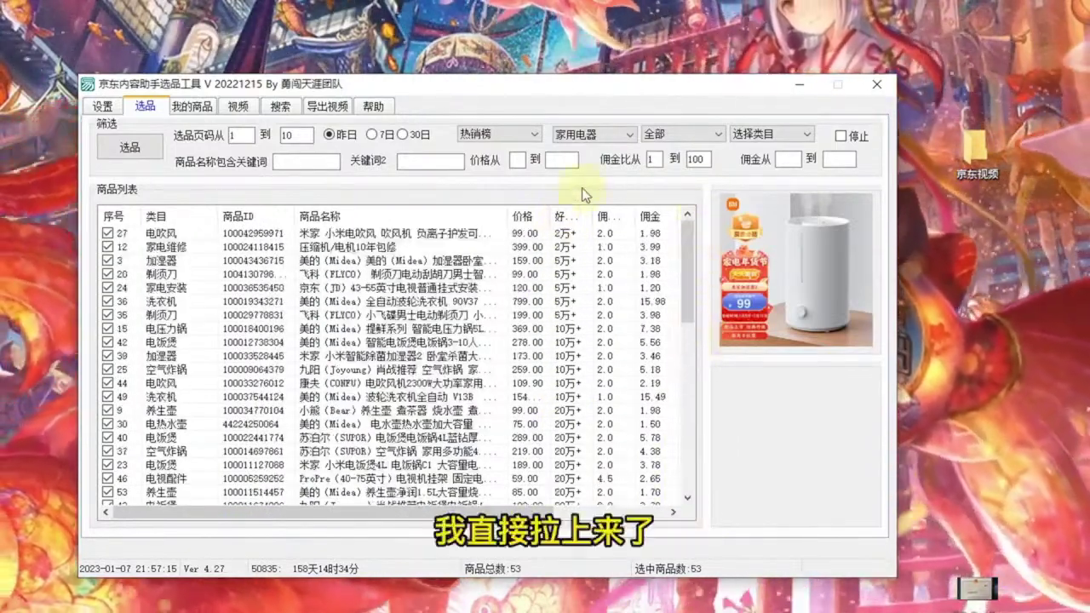
left_click(562, 217)
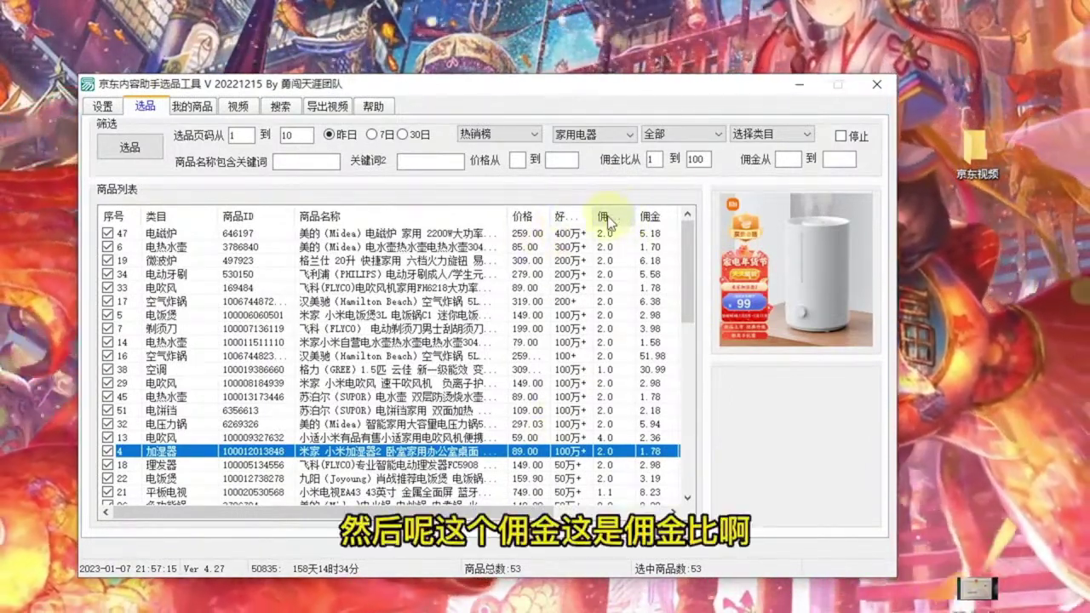
Sort the product list by commission rate in descending order and look across its columns
left_click(606, 218)
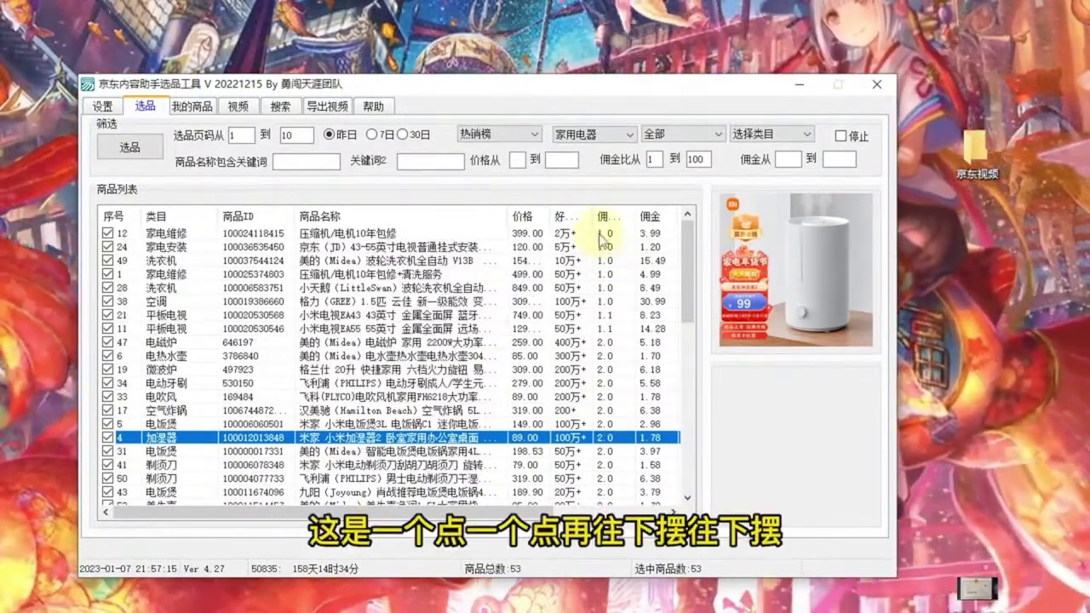
left_click(608, 215)
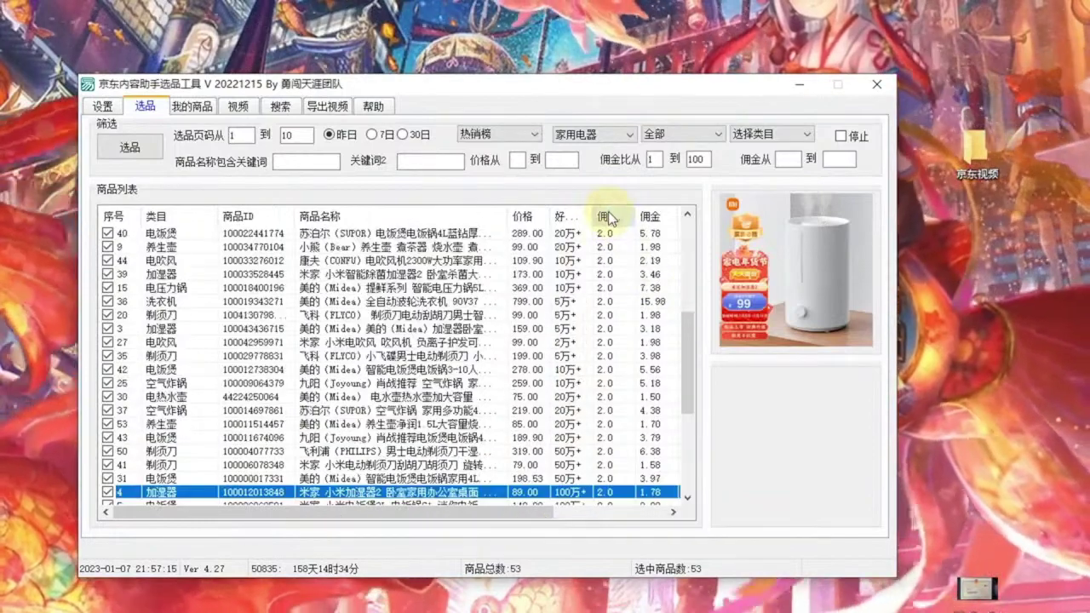
left_click_drag(688, 347, 687, 256)
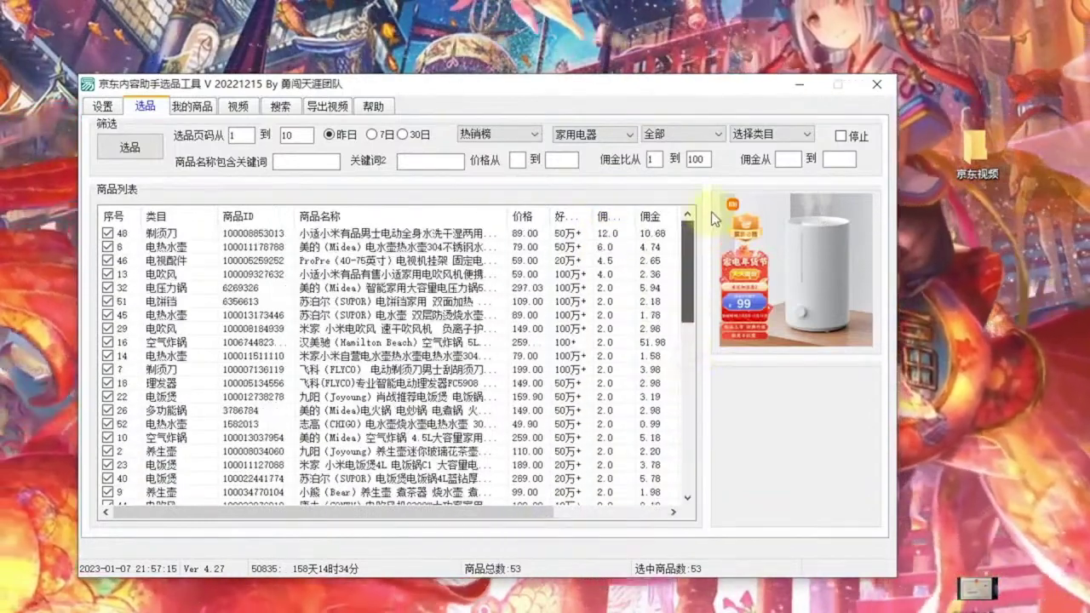
scroll(181, 274, "right", 5)
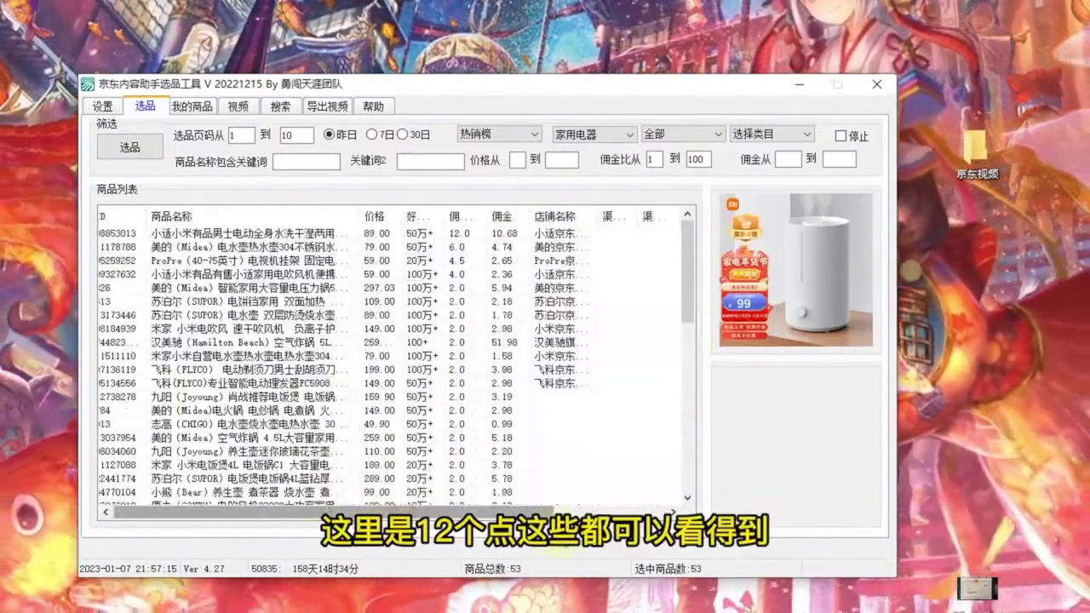
scroll(181, 274, "left", 5)
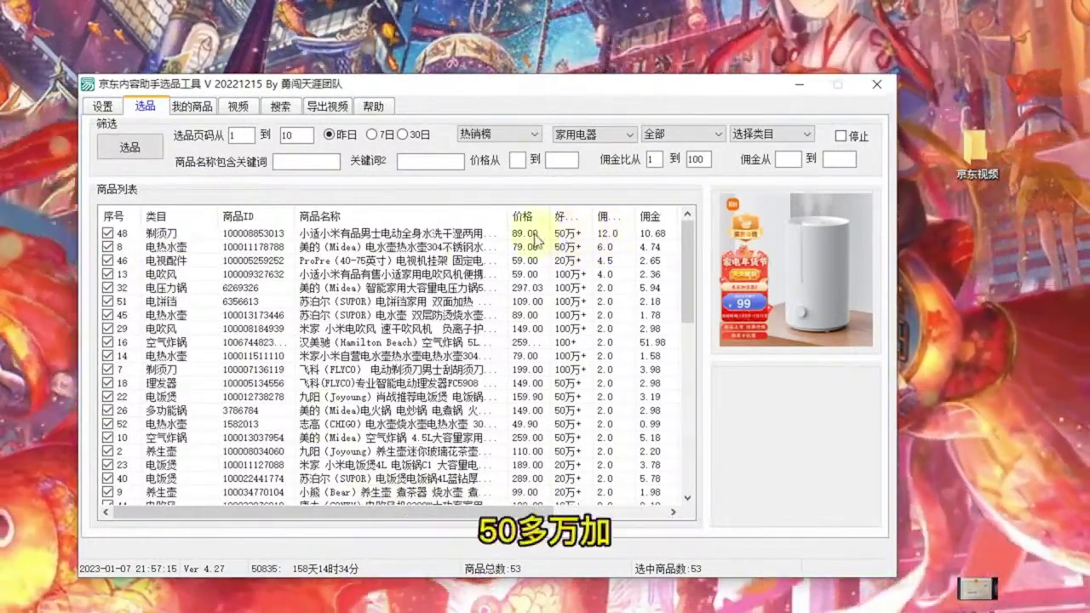
Sort the product list by commission amount (佣金) with the highest values first
left_click_drag(494, 512, 585, 509)
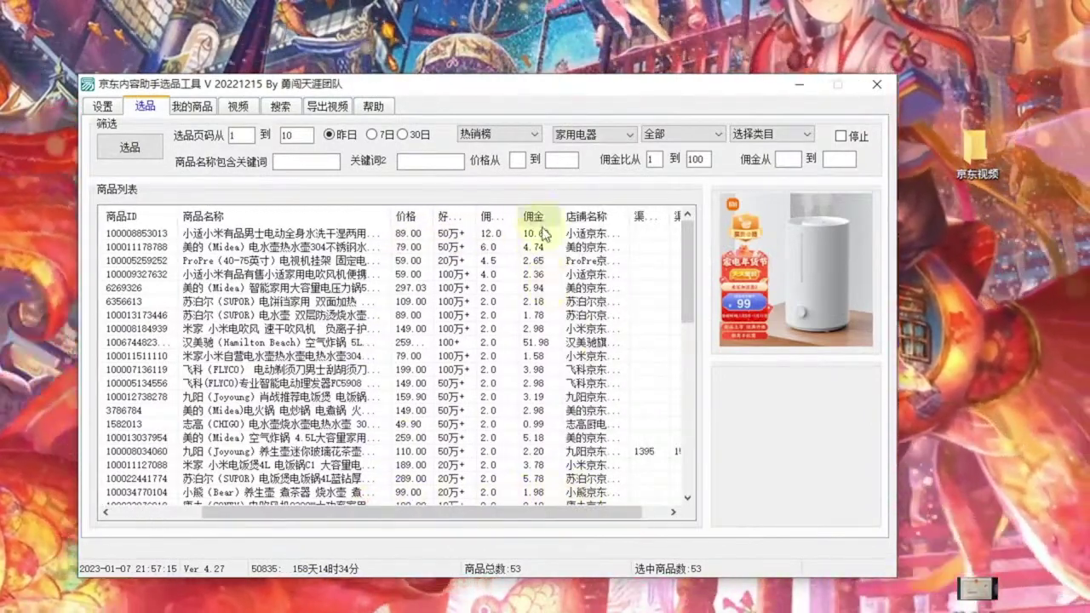
left_click(535, 217)
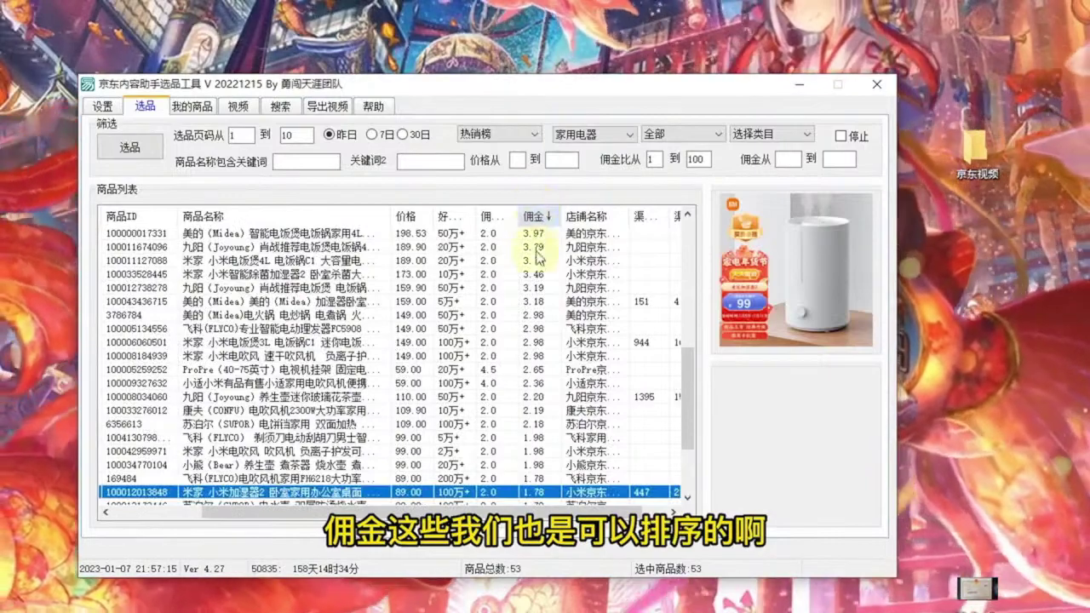
left_click(535, 216)
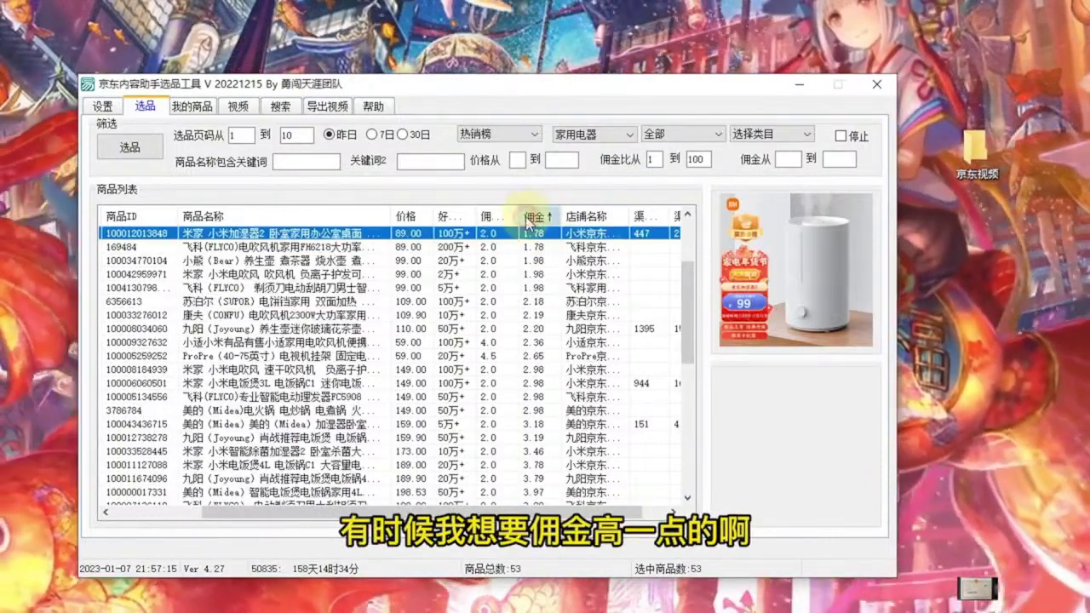
left_click(528, 219)
left_click_drag(678, 376, 691, 208)
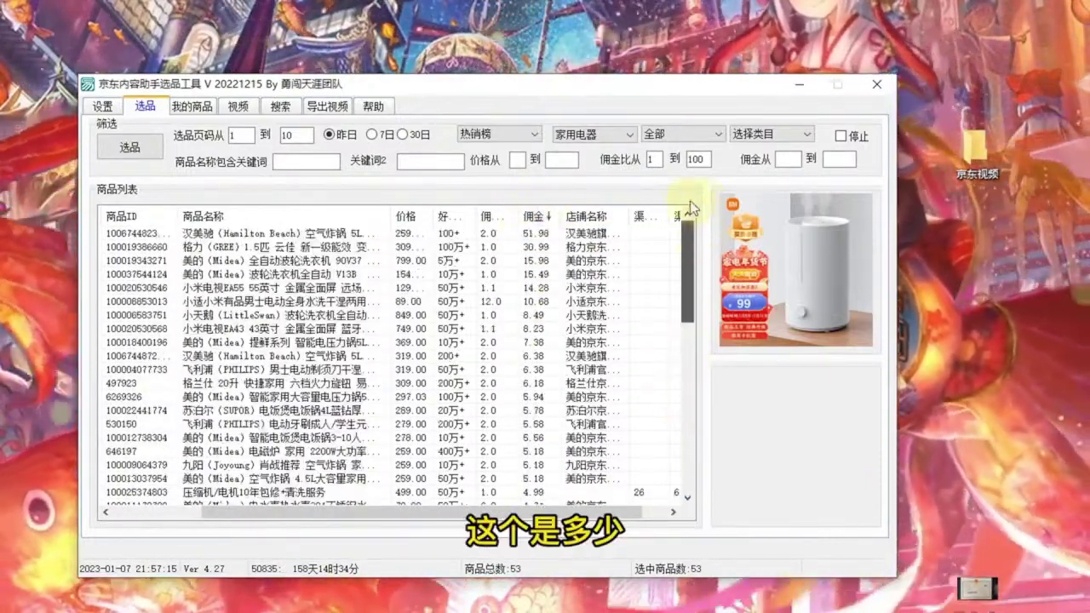
Open the video section and fetch the entered influencer's videos (观摩学习) for pages 1 to 2
left_click(191, 105)
left_click(238, 105)
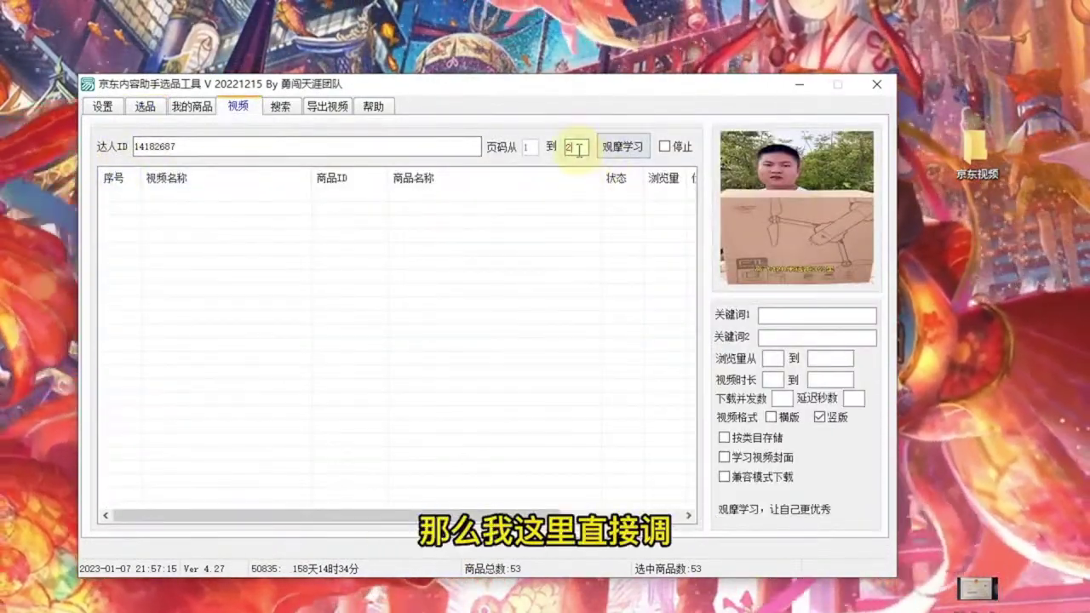
left_click(637, 150)
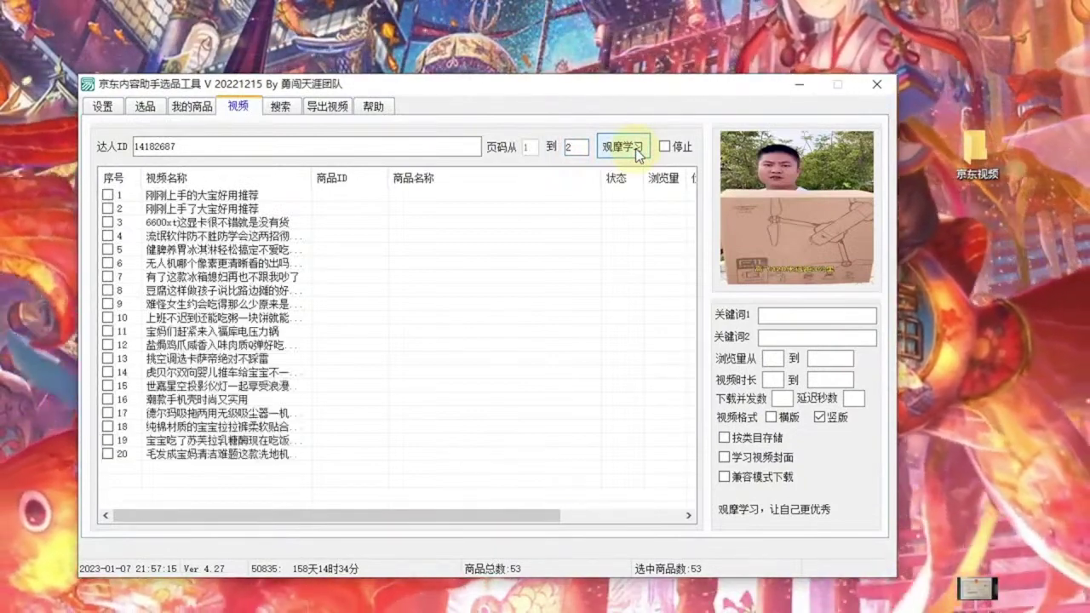
Select all the fetched videos, mine their linked products and videos (挖掘选中项关联商品和视频), and look across the product columns
right_click(383, 288)
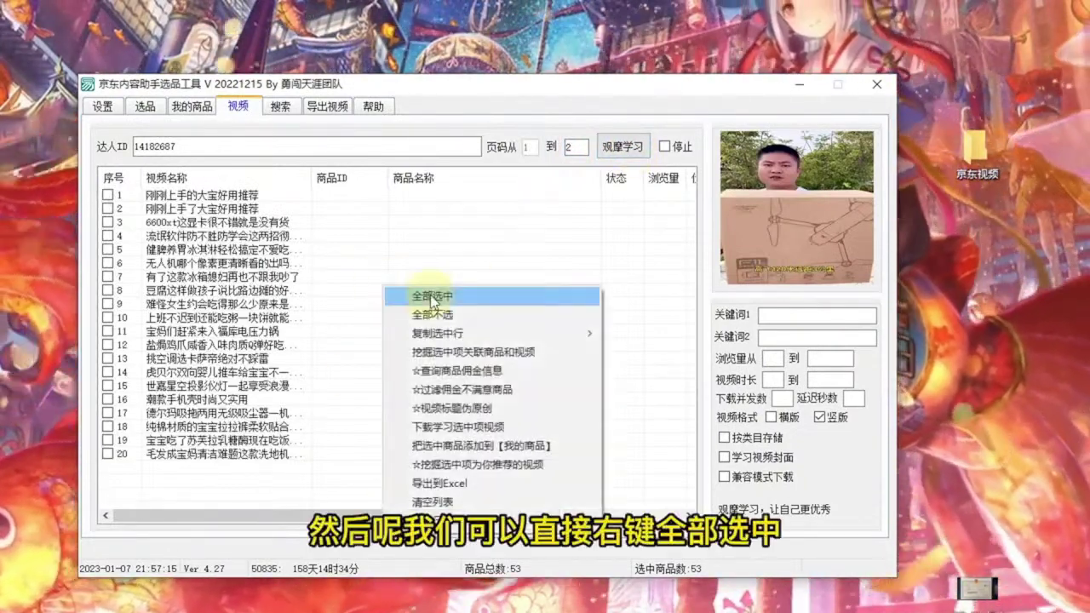
left_click(432, 298)
right_click(379, 219)
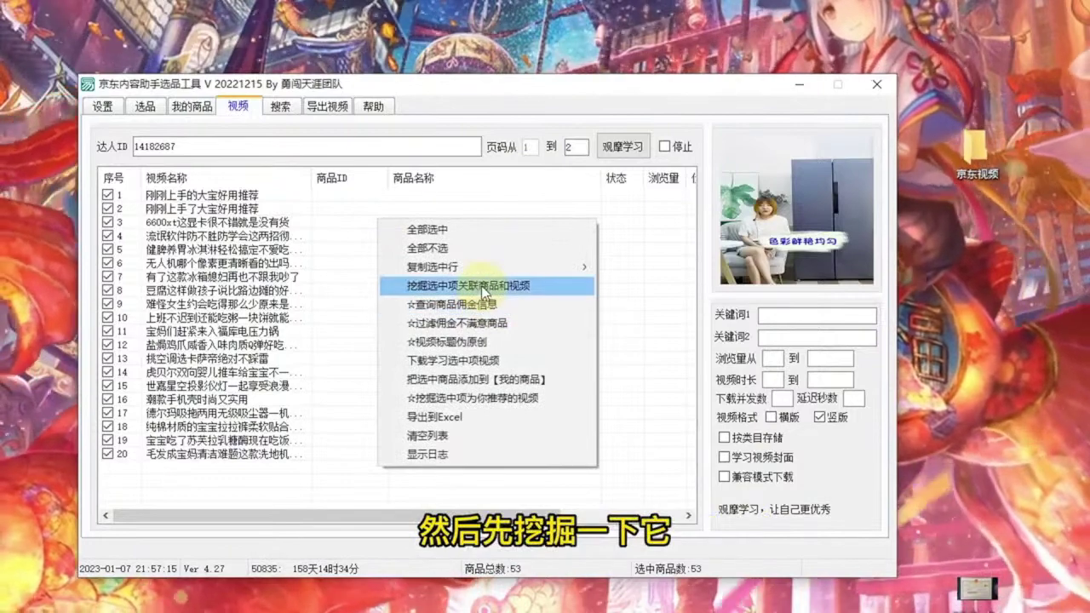
left_click(481, 285)
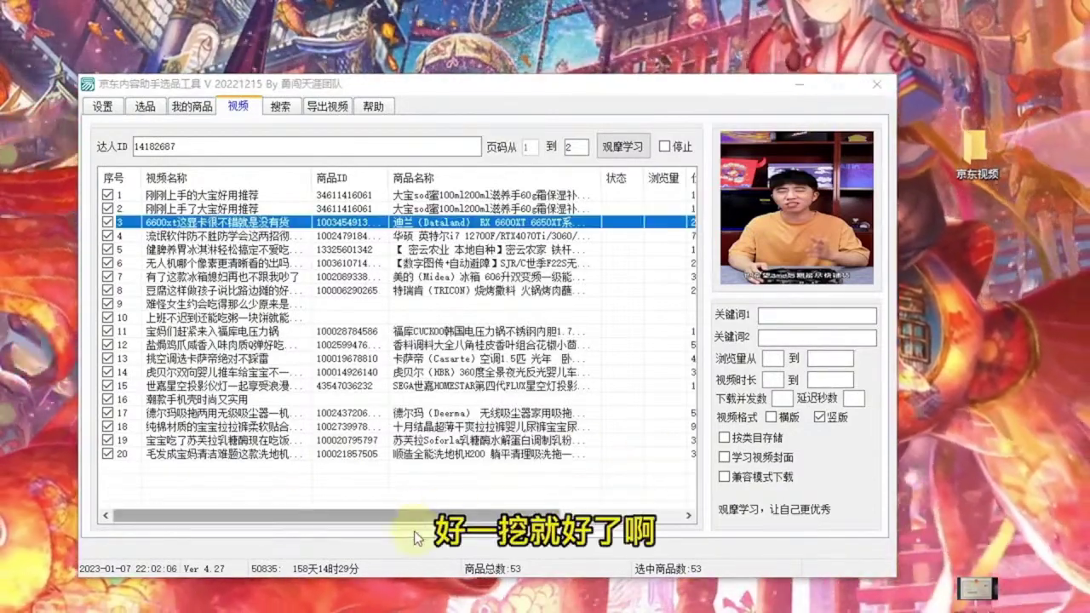
left_click_drag(416, 537, 608, 540)
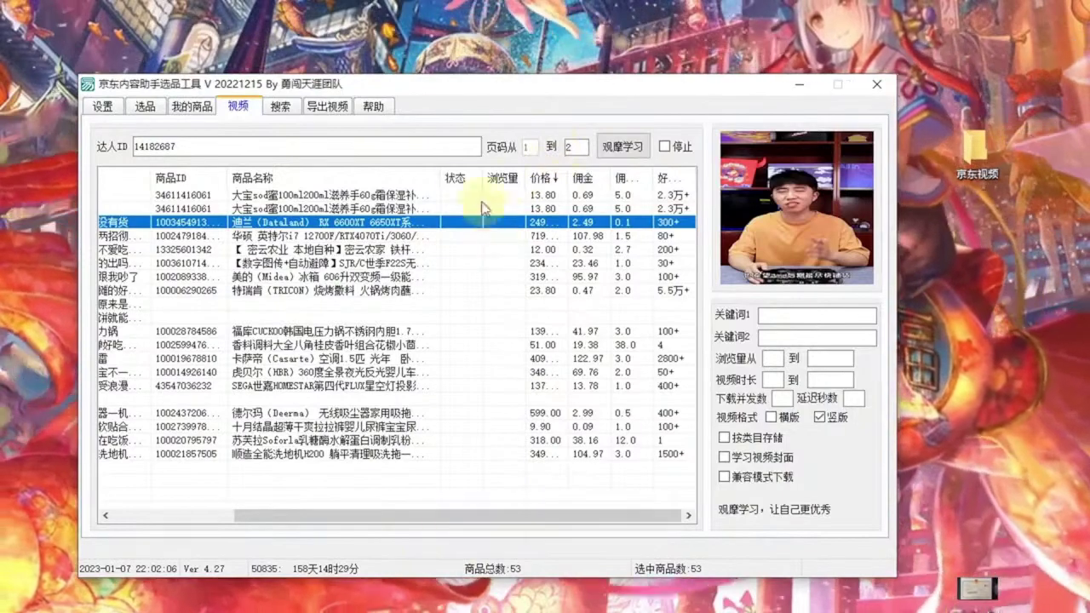
Sort the video list by commission amount with the highest first, and finally by commission rate in descending order
left_click(148, 109)
left_click(240, 107)
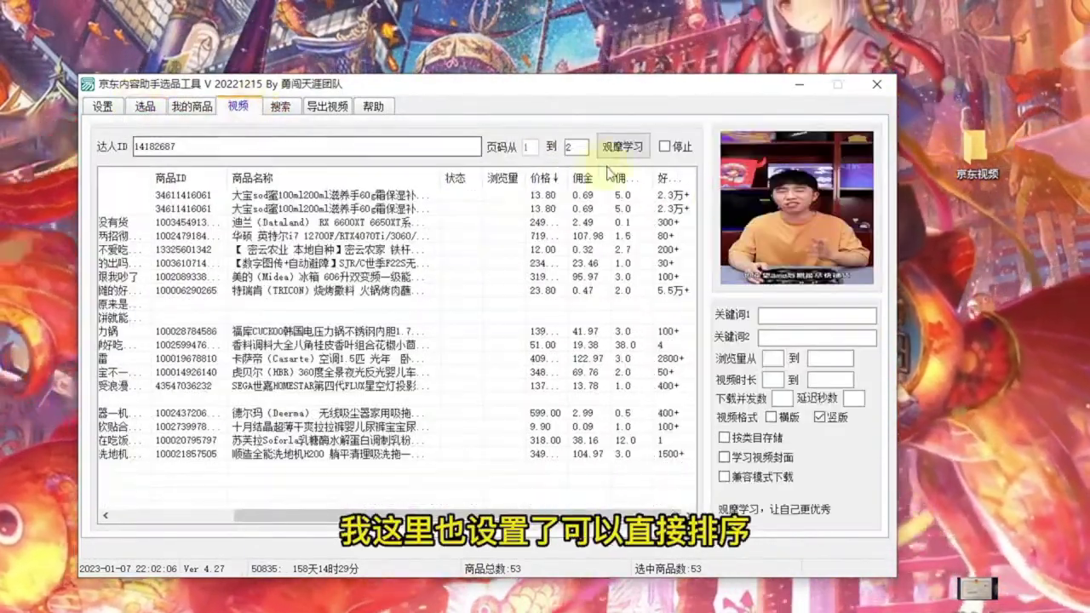
left_click(585, 178)
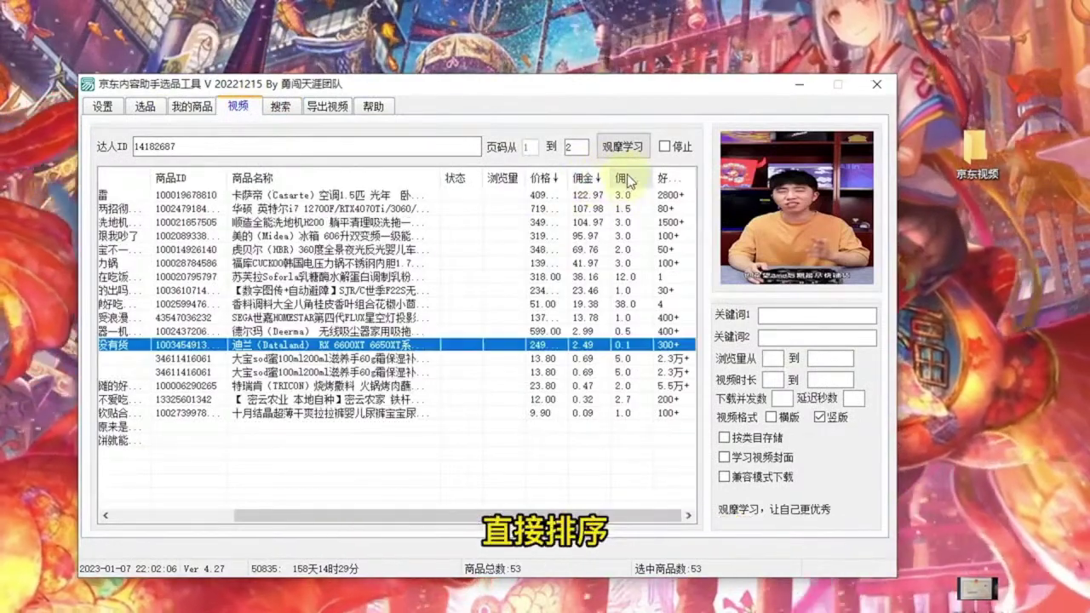
left_click(627, 176)
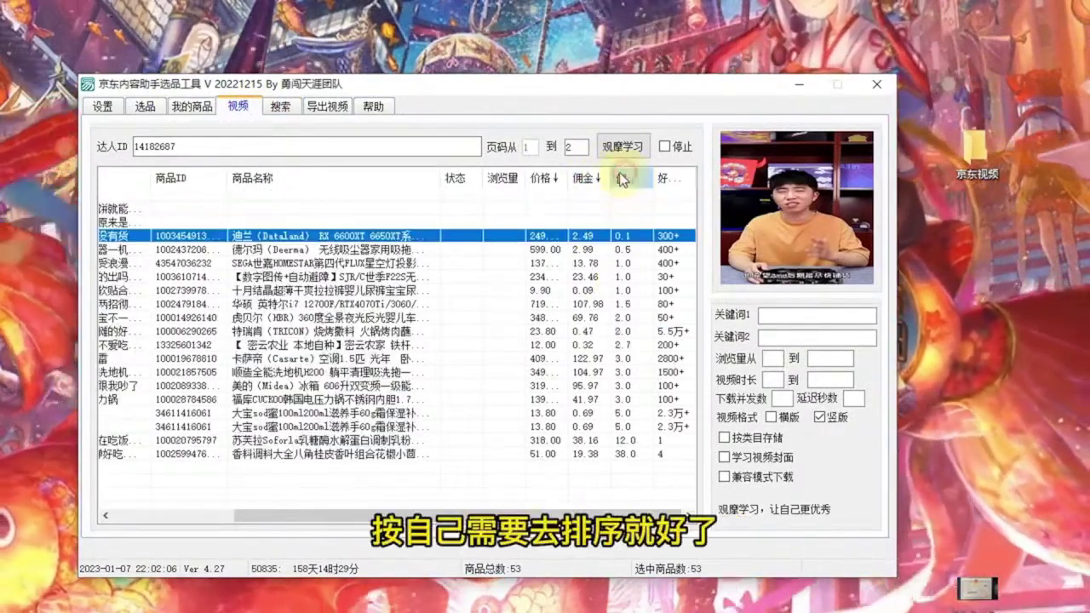
left_click(624, 177)
left_click_drag(447, 515, 327, 515)
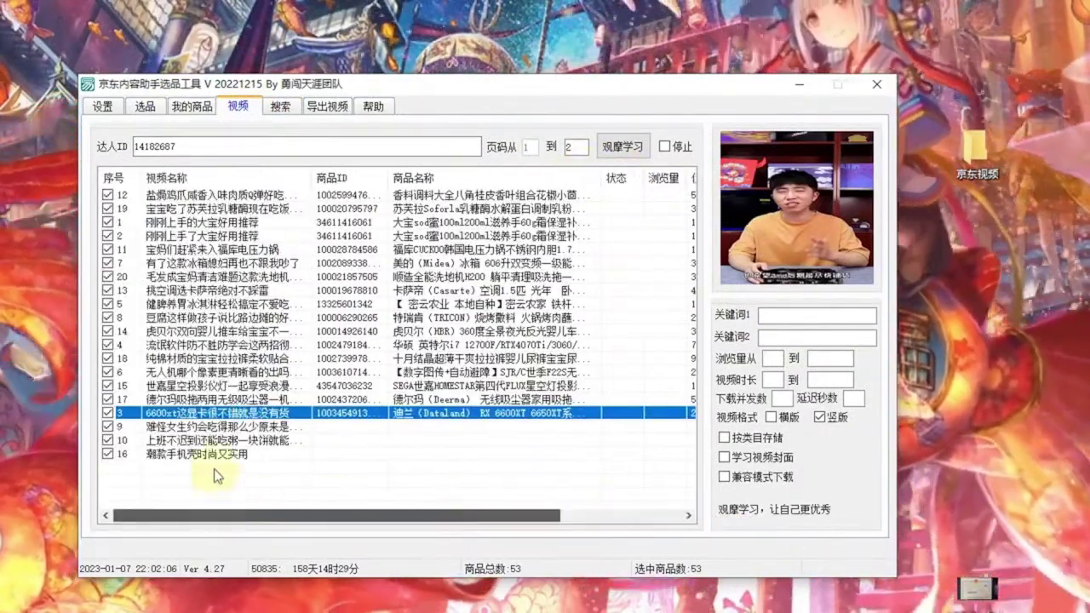
Set the minimum commission rate to 3 in the product selection filters and filter out the videos with unsatisfactory commission (过滤佣金不满意商品)
left_click(136, 106)
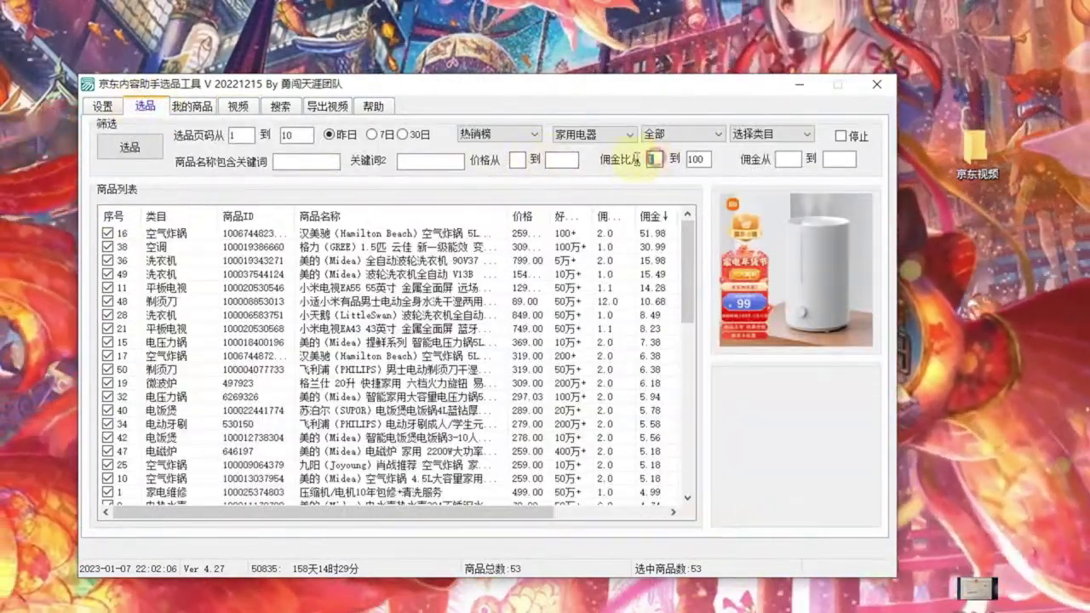
type("3")
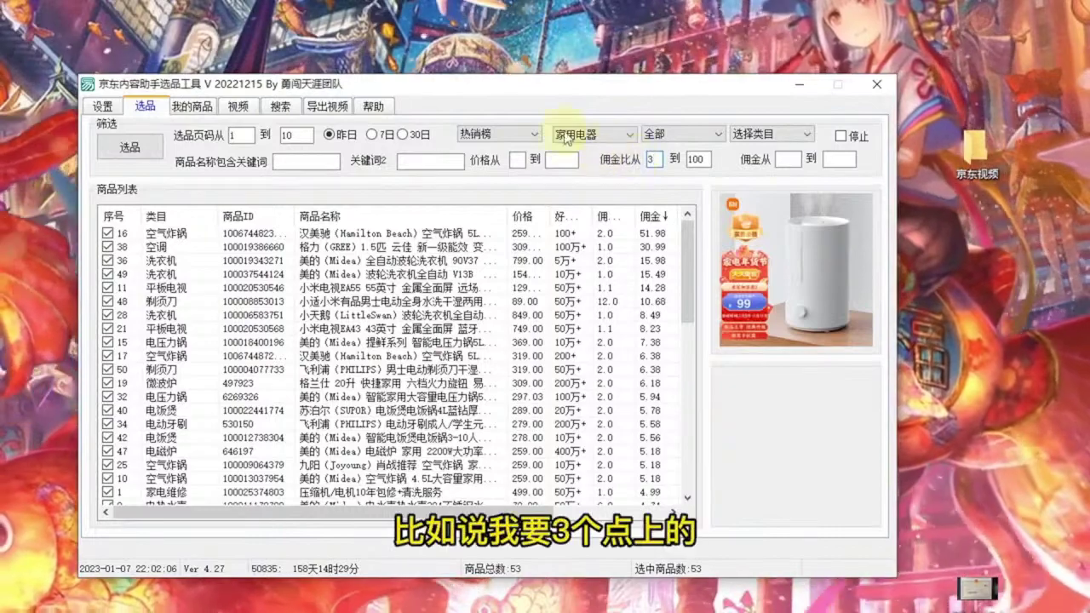
left_click(238, 107)
right_click(369, 241)
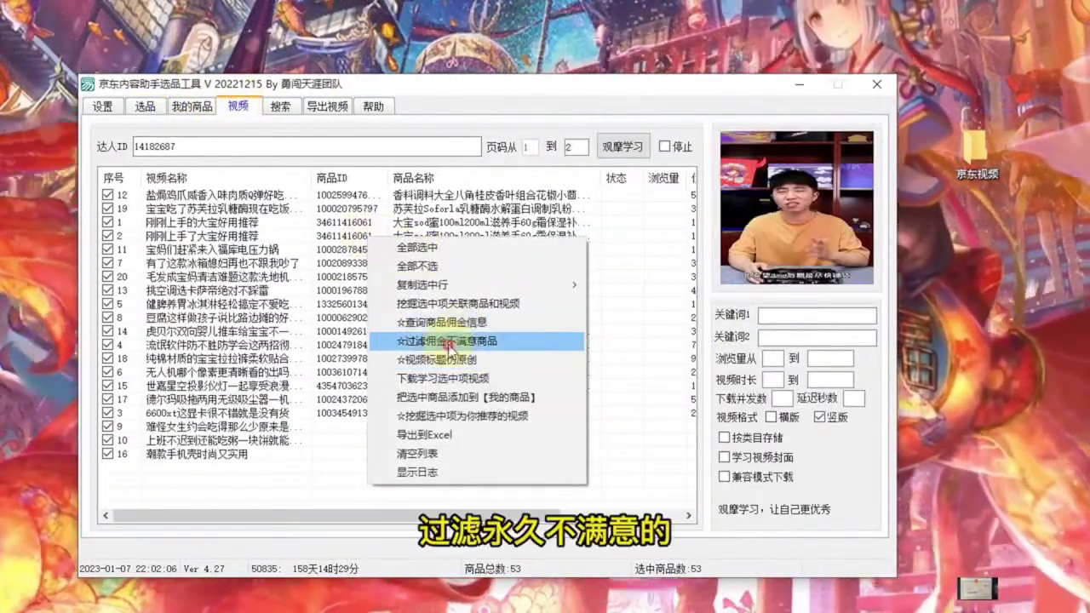
left_click(449, 342)
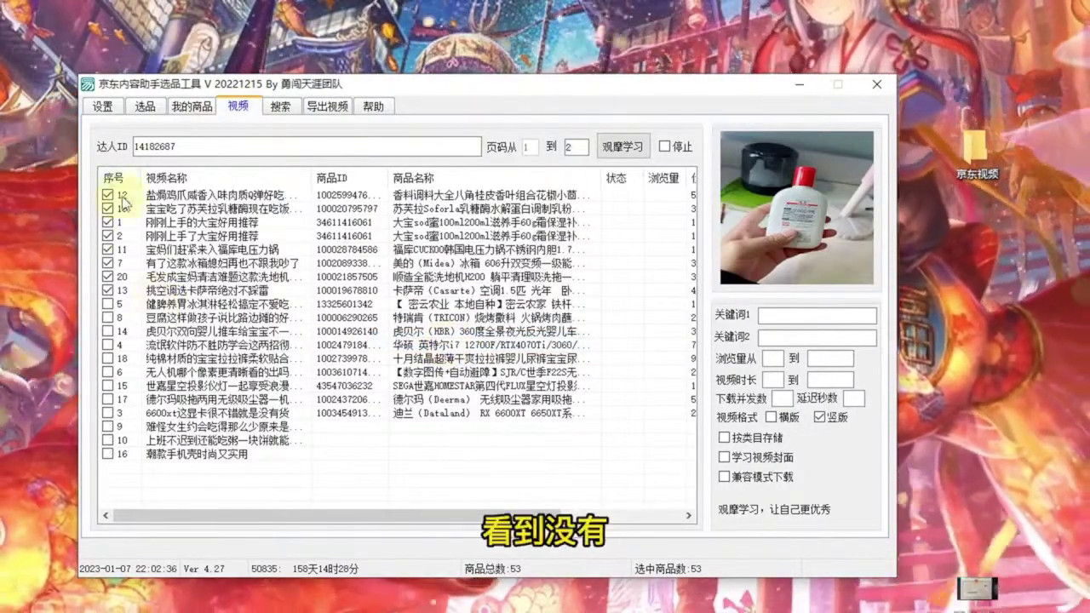
Download the videos that are still ticked in the list (下载学习选中项视频)
mouse_move(292, 514)
left_mouse_down()
mouse_move(428, 513)
mouse_move(272, 514)
left_mouse_up()
right_click(237, 231)
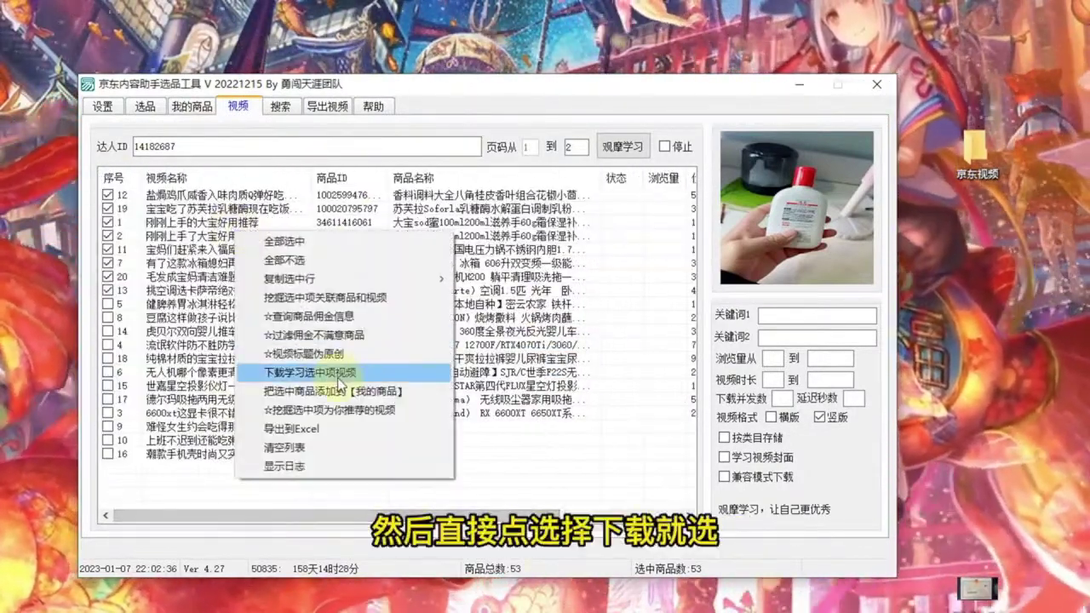
left_click(339, 375)
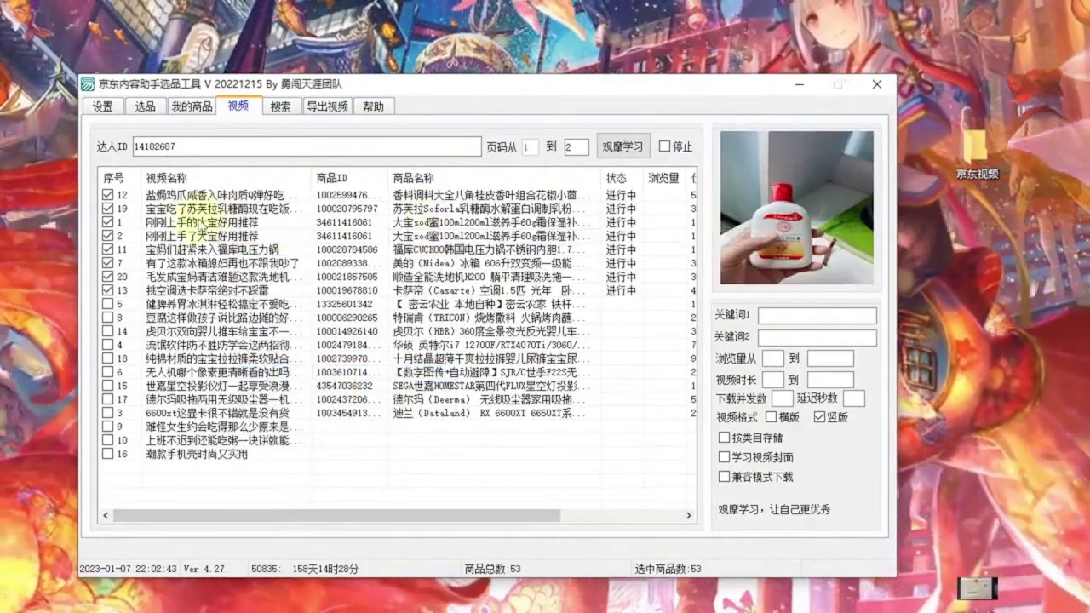
Open the 竖版 folder inside the desktop folder 京东视频, look through the downloaded videos and close the folder
left_click_drag(601, 92, 547, 92)
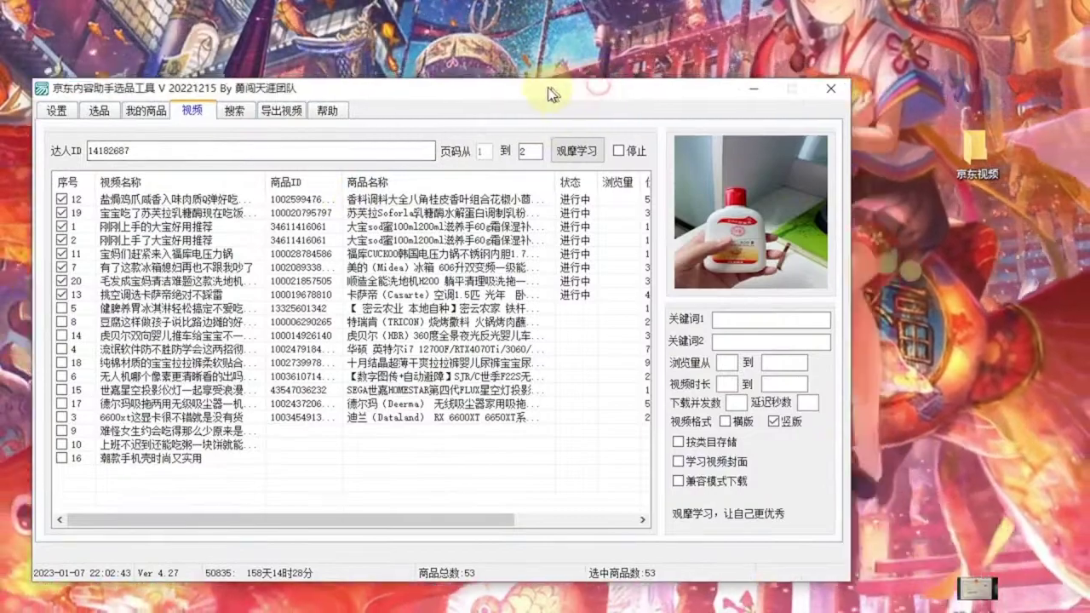
double_click(966, 143)
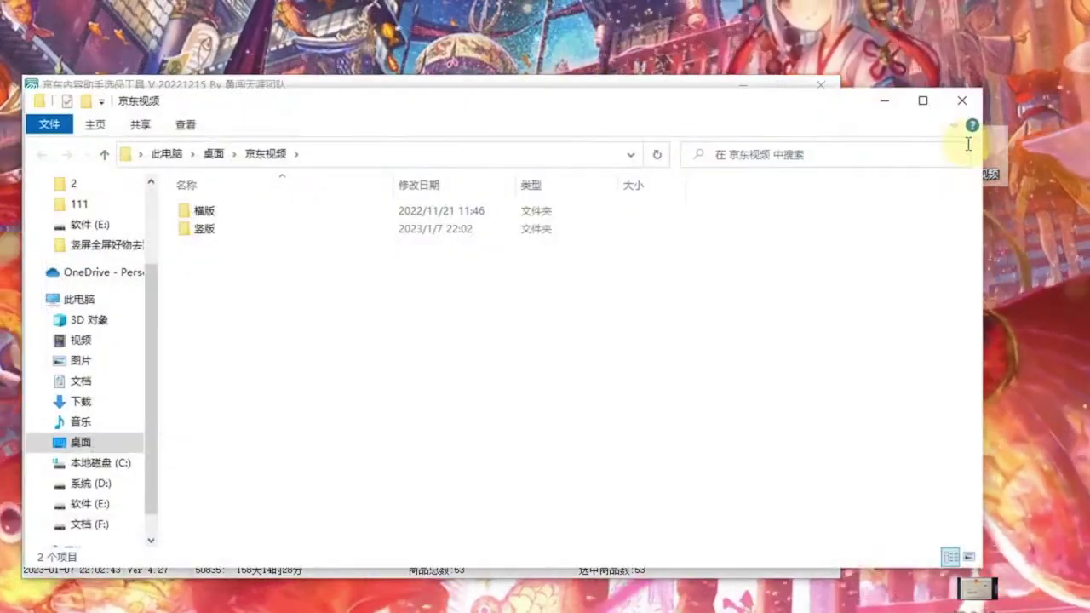
double_click(213, 231)
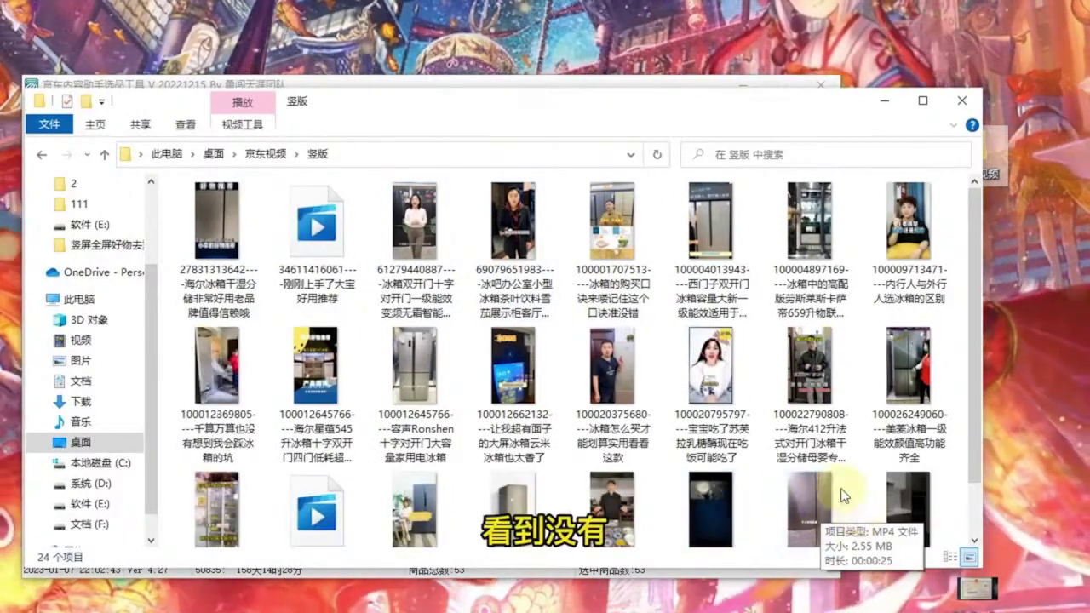
scroll(792, 478, "down", 2)
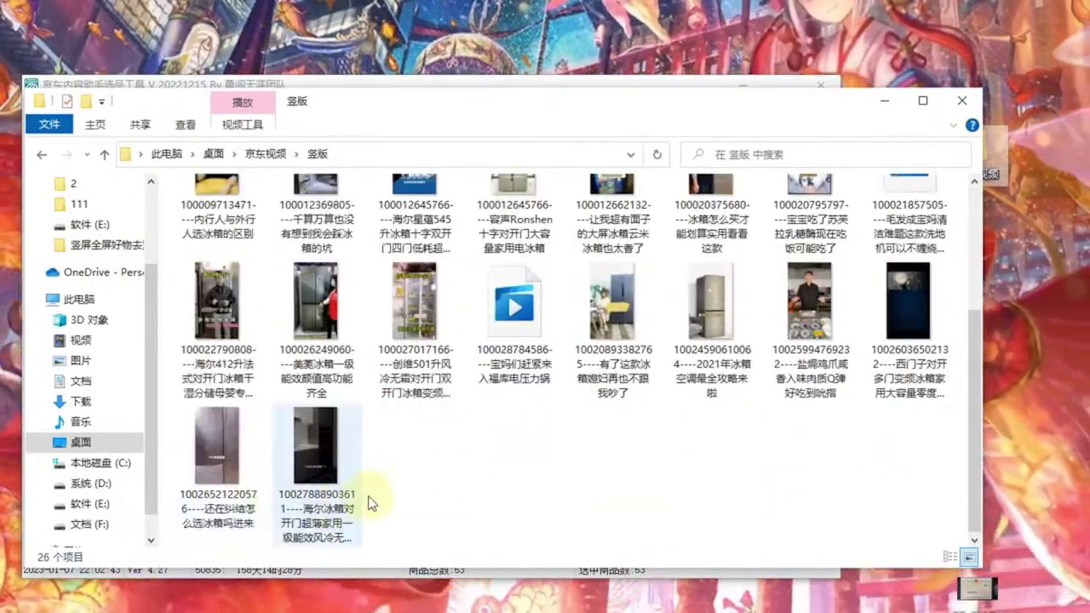
left_click(961, 99)
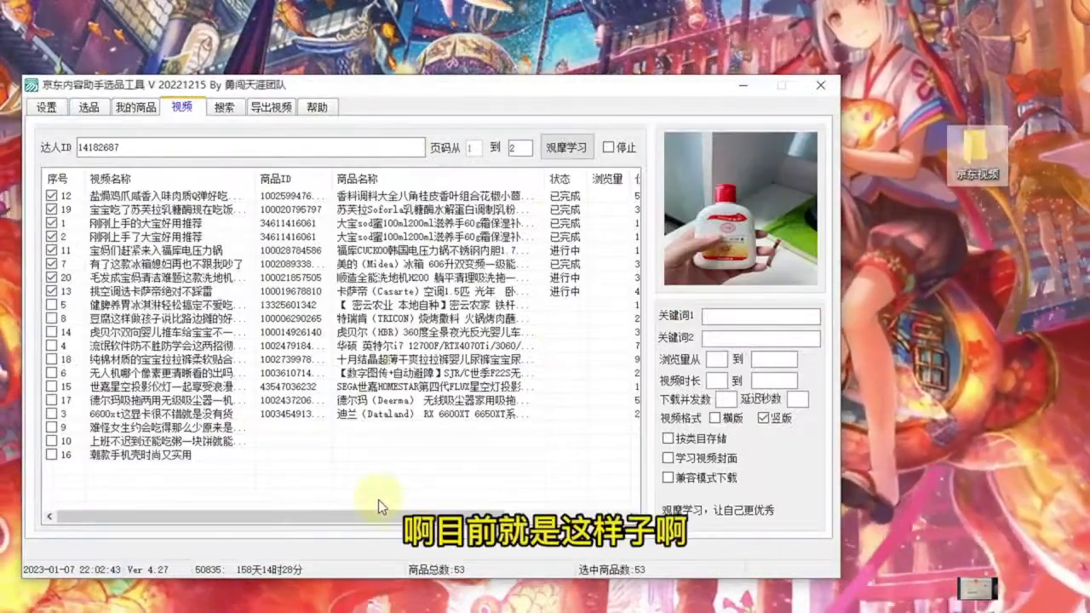
Look across the video list's status, price and commission columns and review the operations available for the listed videos
left_click_drag(370, 516, 490, 516)
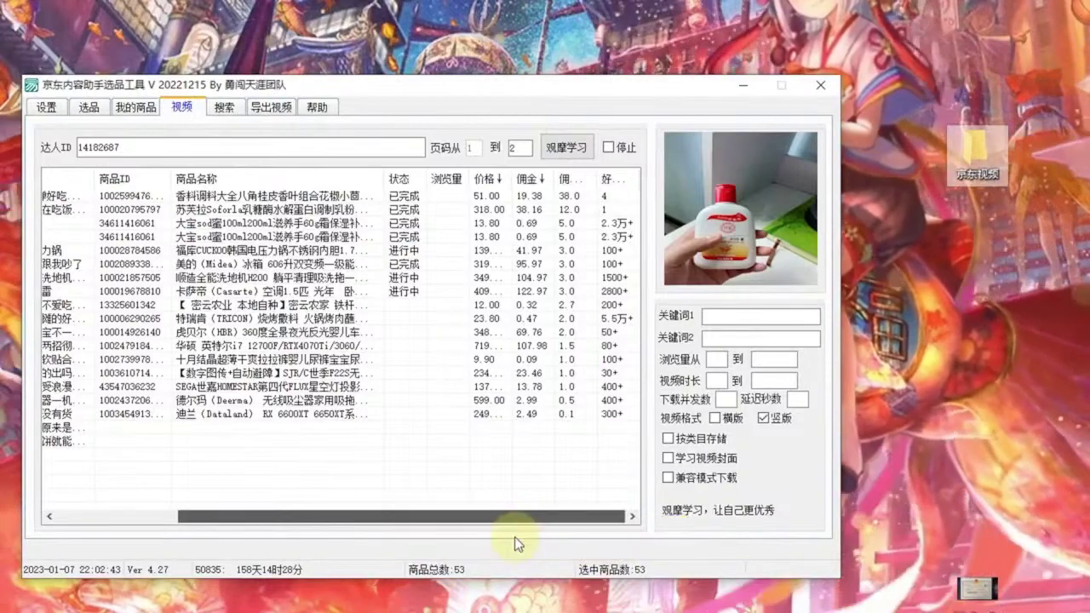
left_click_drag(327, 516, 207, 514)
right_click(117, 209)
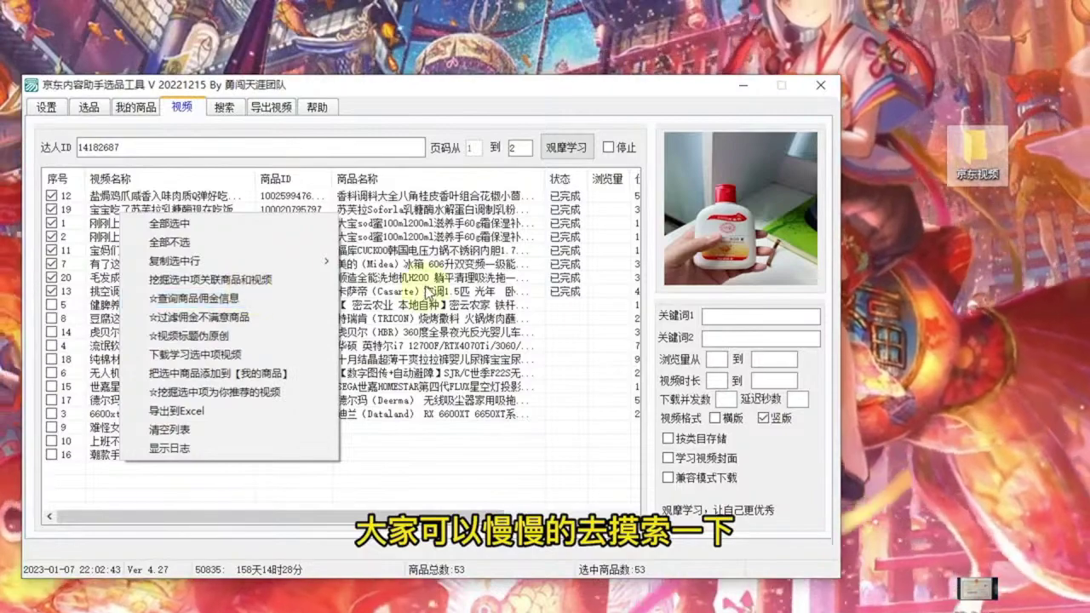
left_click(251, 294)
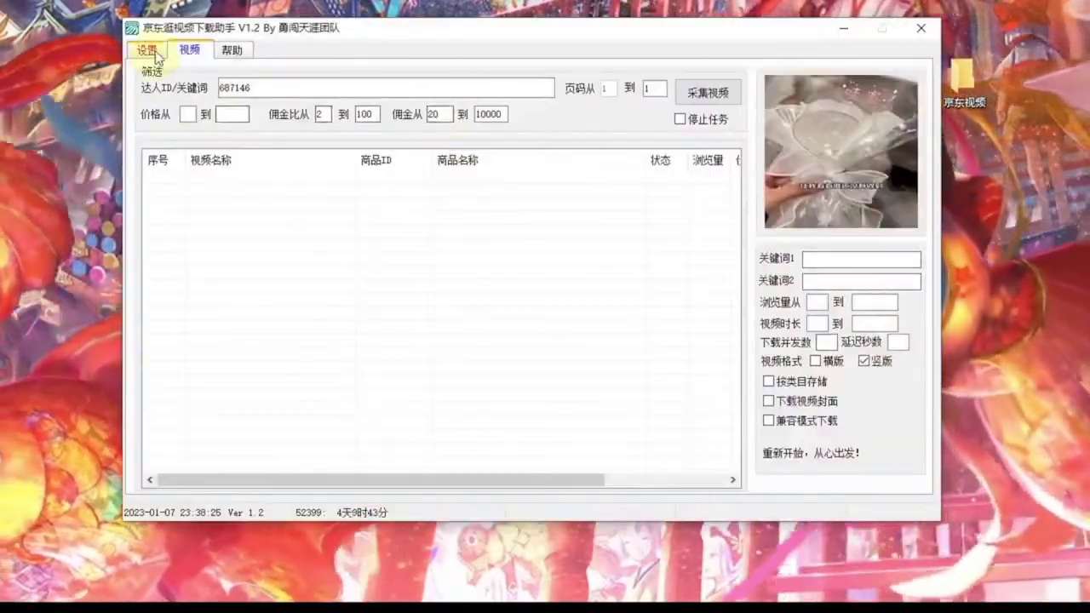
In 京东逛视频下载助手, review the settings and collect the entered influencer's videos (采集视频) for page 1
left_click(147, 50)
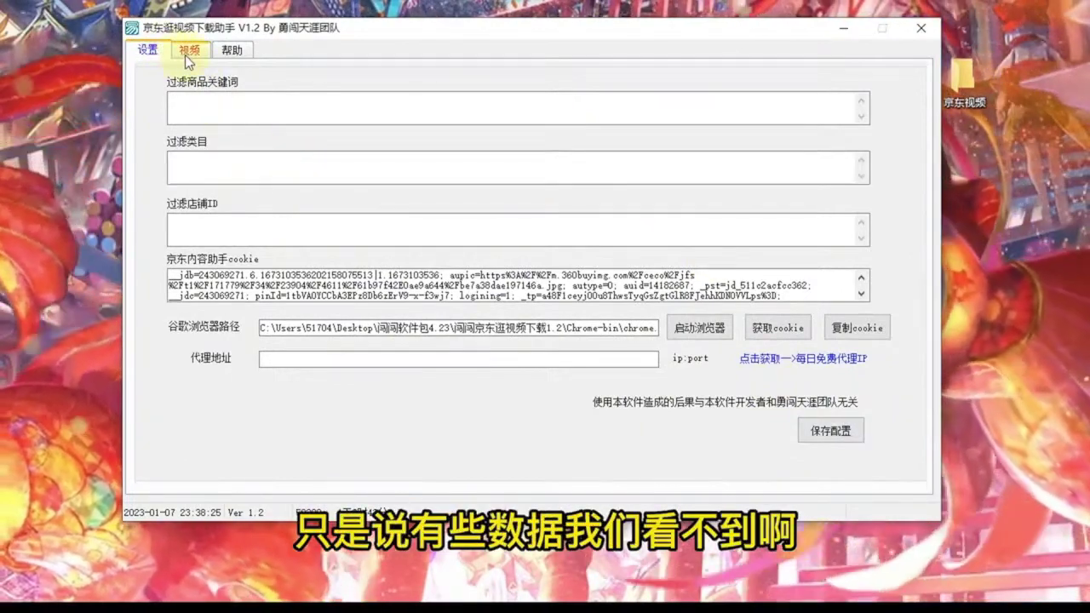
left_click(186, 55)
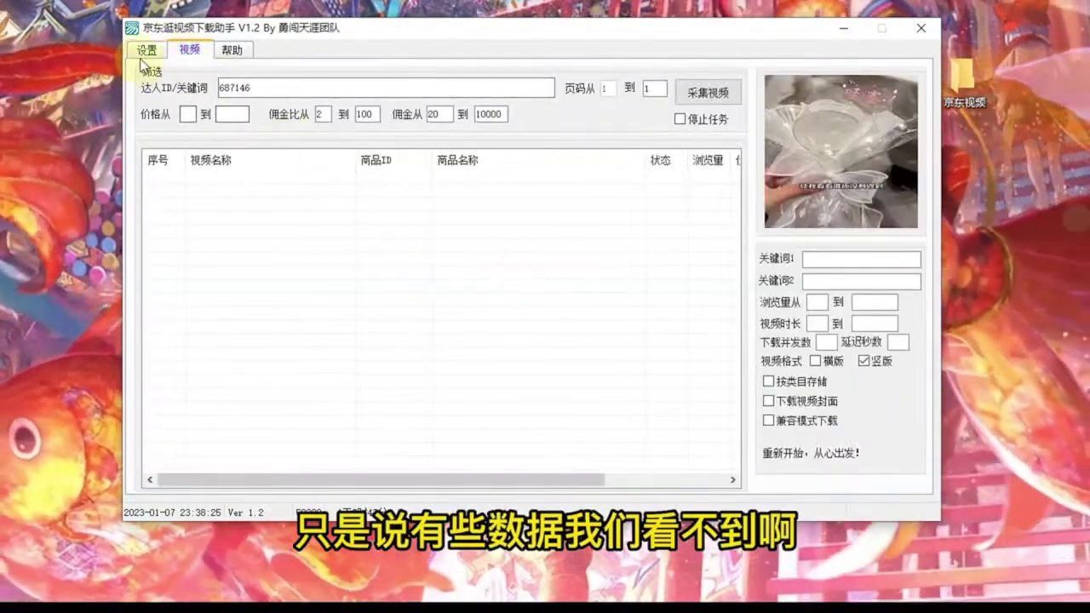
left_click(145, 53)
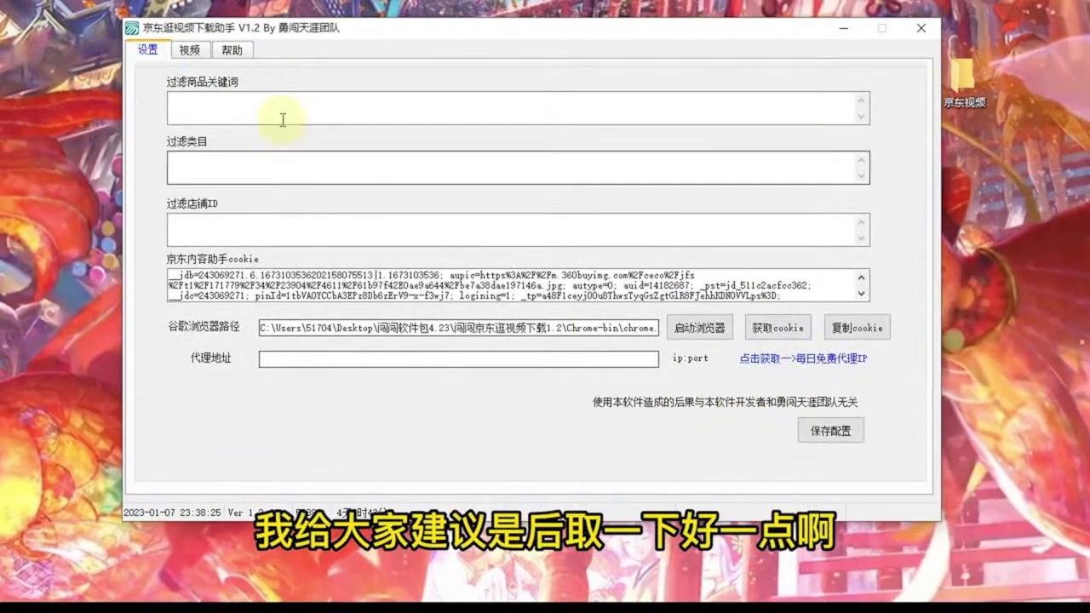
left_click(188, 50)
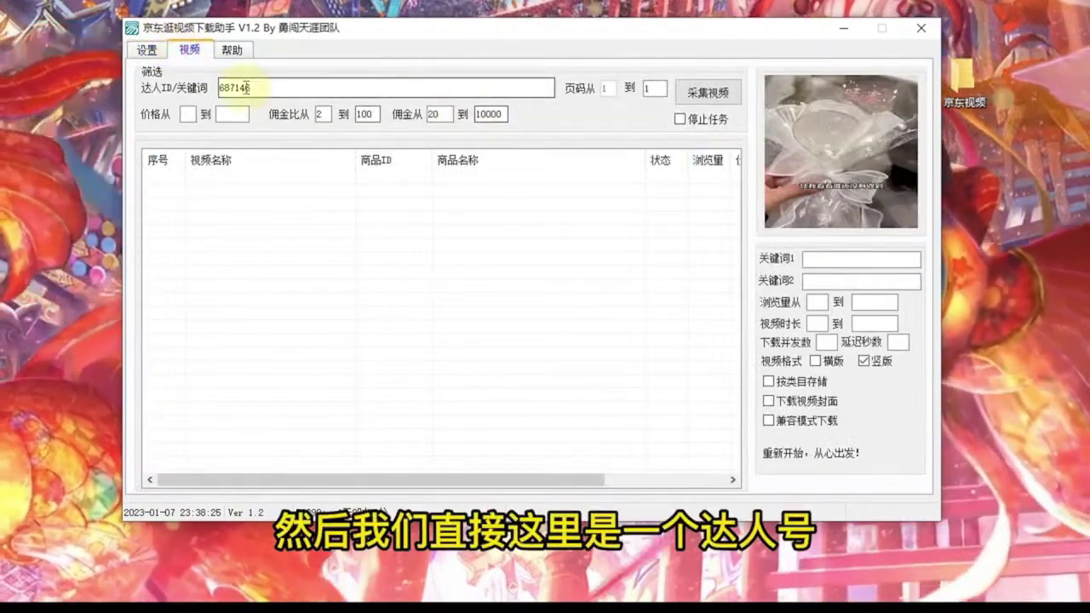
left_click(698, 92)
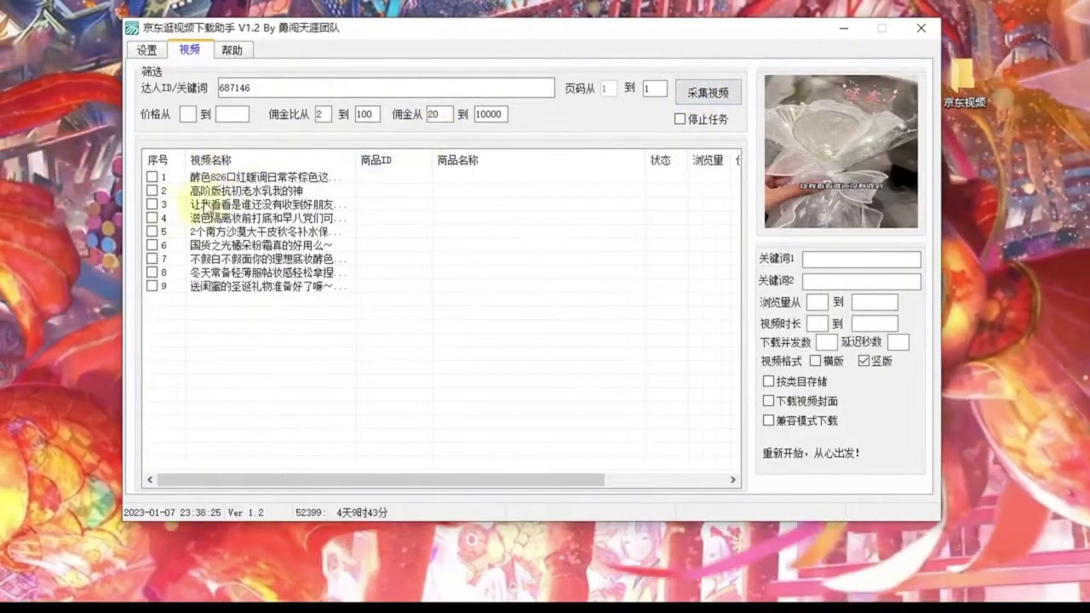
Clear the minimum and maximum values of both the commission amount (佣金) and commission rate (佣金比) filters
left_click(433, 114)
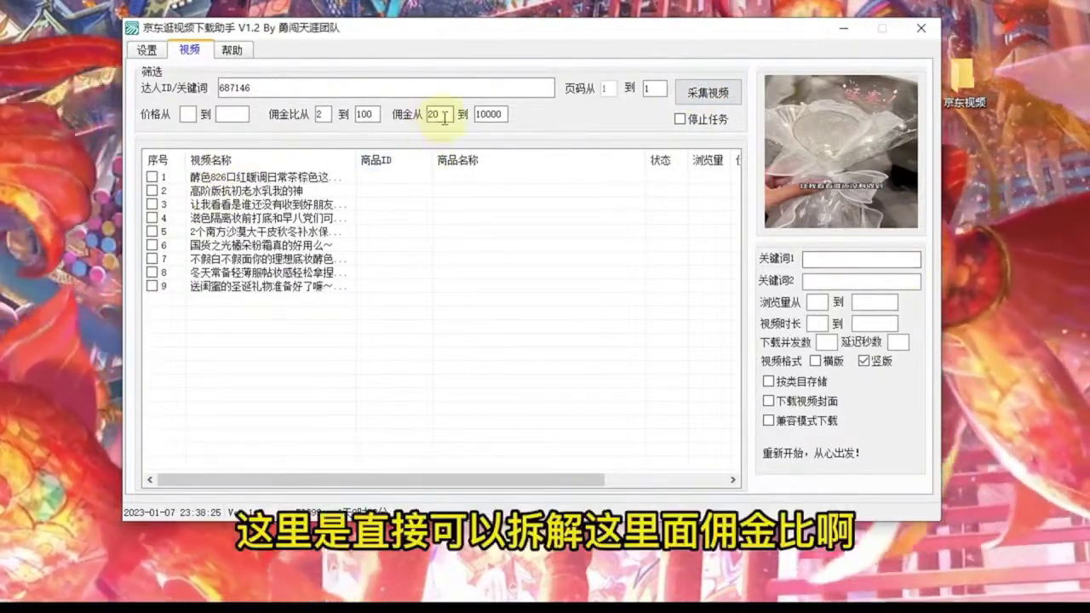
double_click(433, 114)
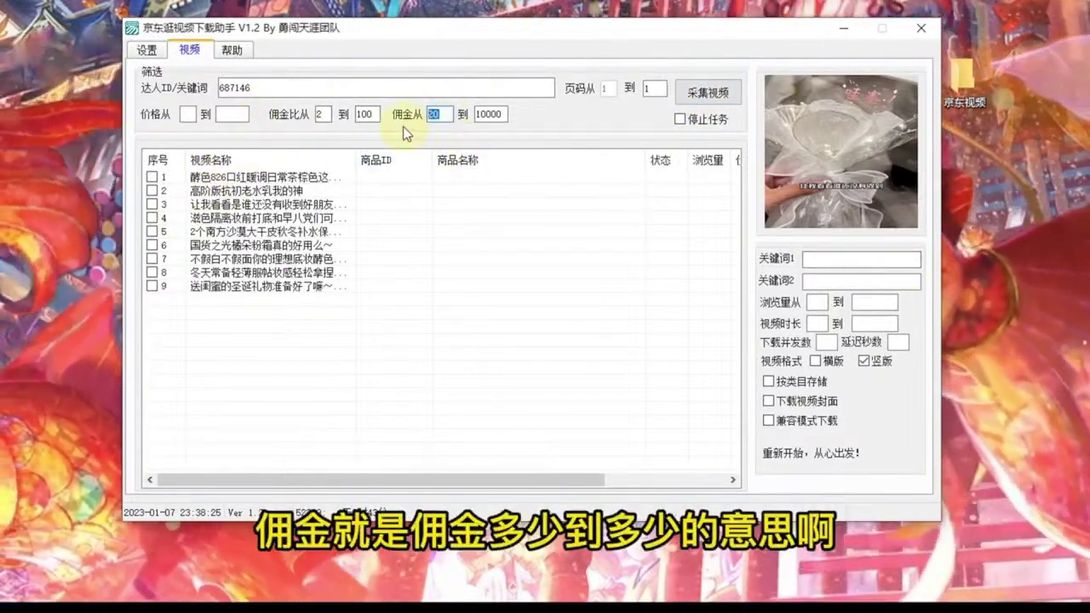
key("BackSpace")
double_click(491, 114)
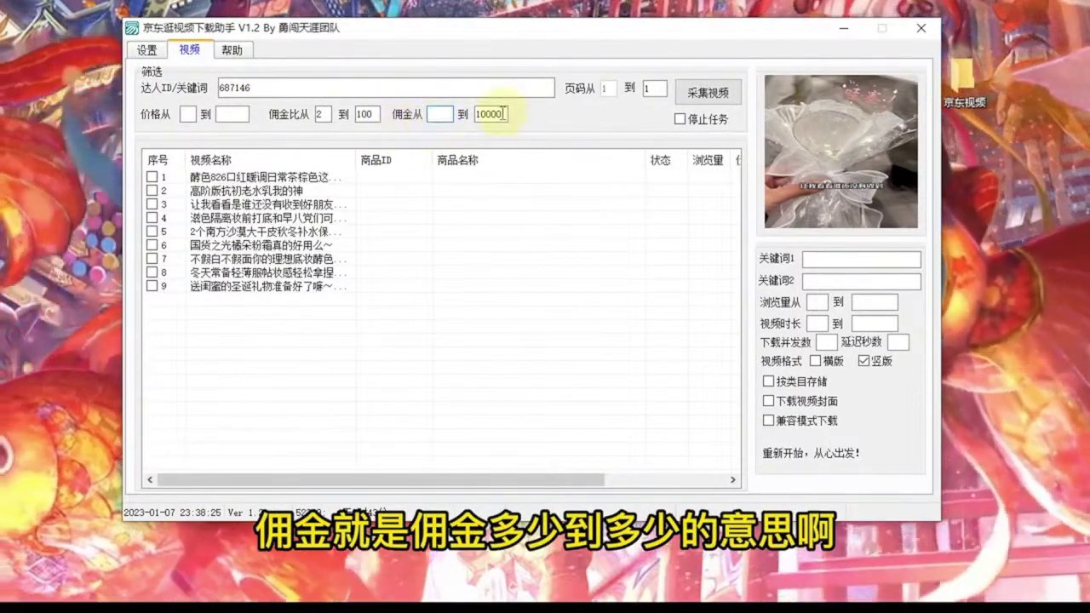
key("BackSpace")
double_click(367, 114)
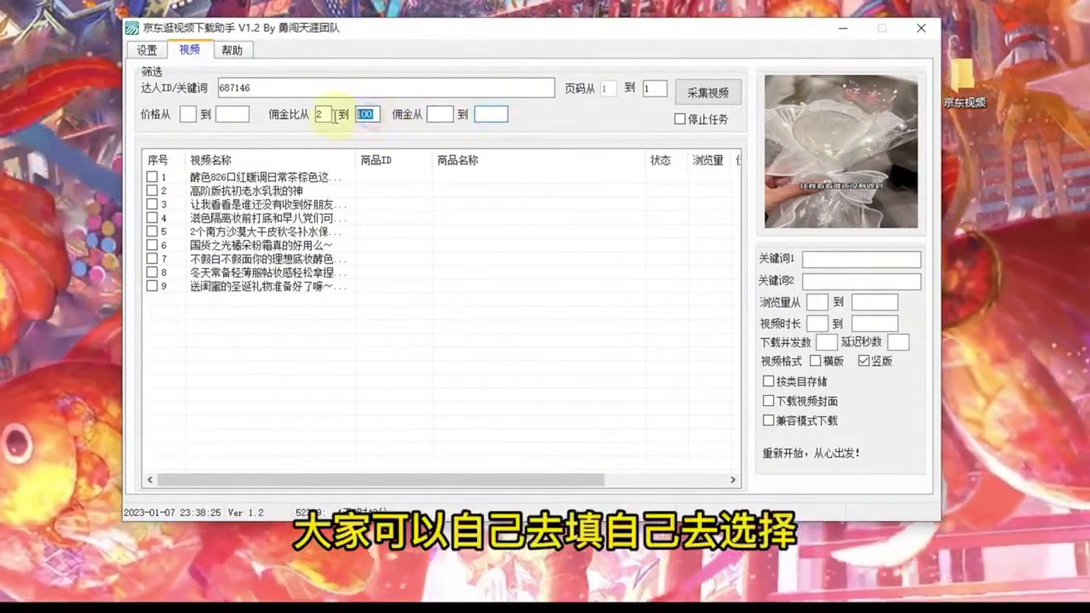
key("BackSpace")
double_click(322, 114)
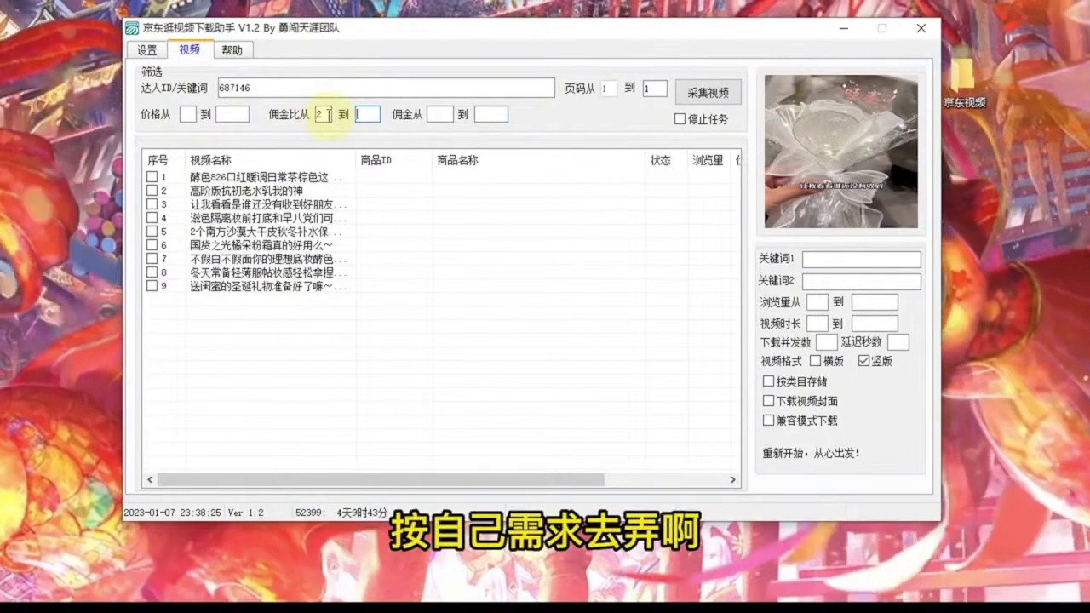
key("BackSpace")
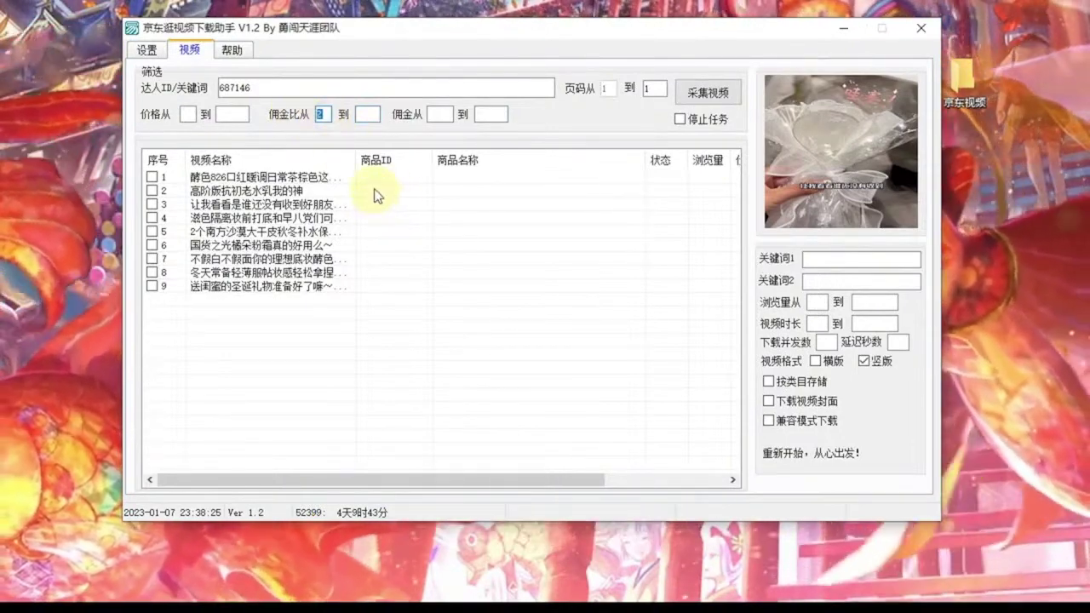
Select all listed videos, mine their linked products and videos (挖掘选中项关联商品和视频), and check the price and commission columns
right_click(404, 216)
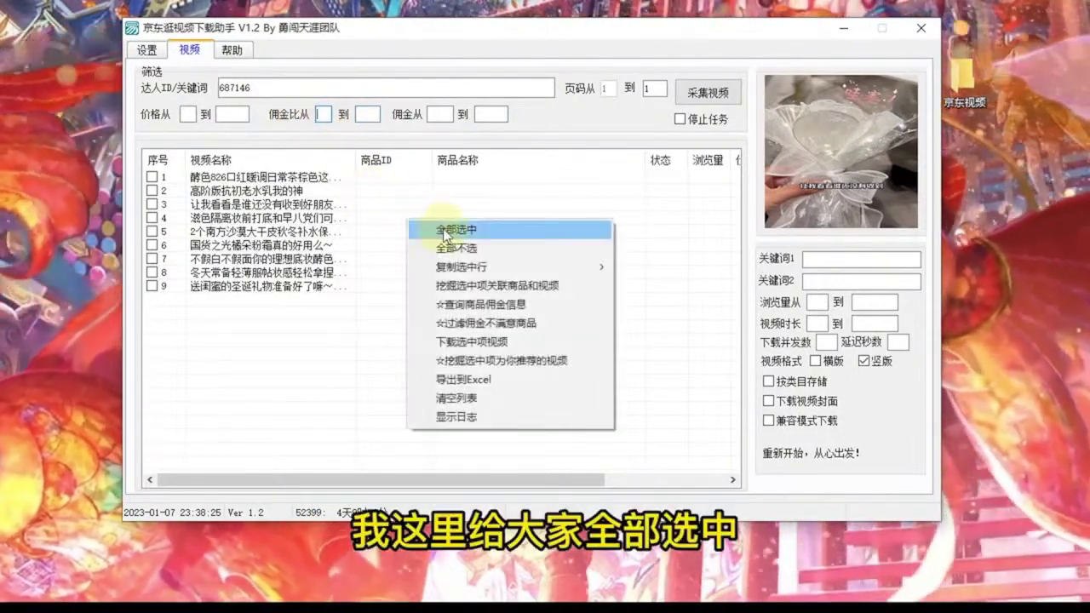
left_click(442, 230)
right_click(439, 223)
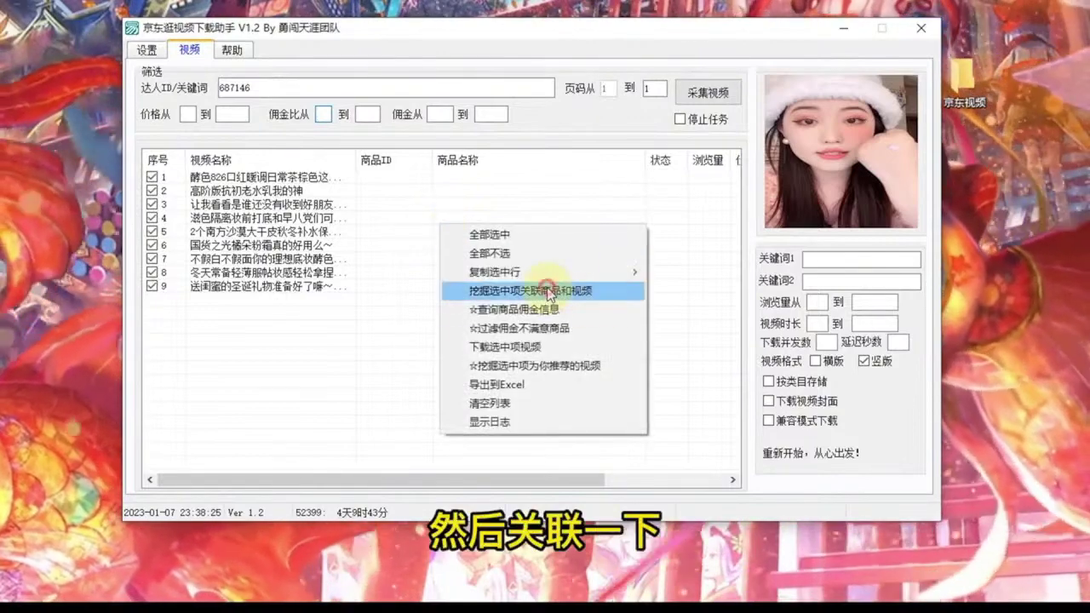
left_click(550, 287)
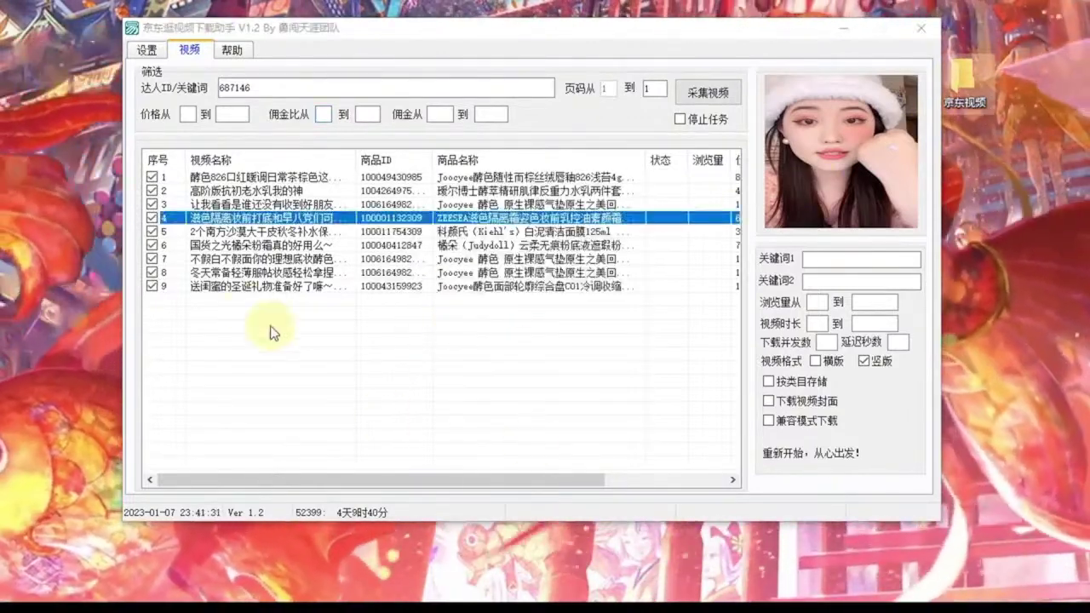
left_click_drag(414, 480, 587, 479)
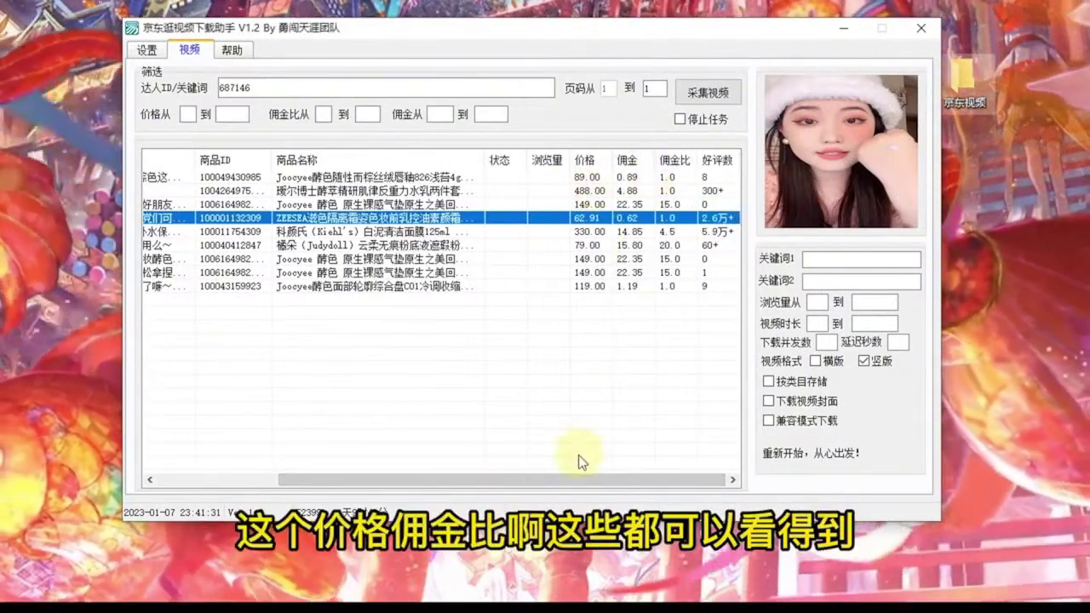
left_click_drag(624, 481, 298, 457)
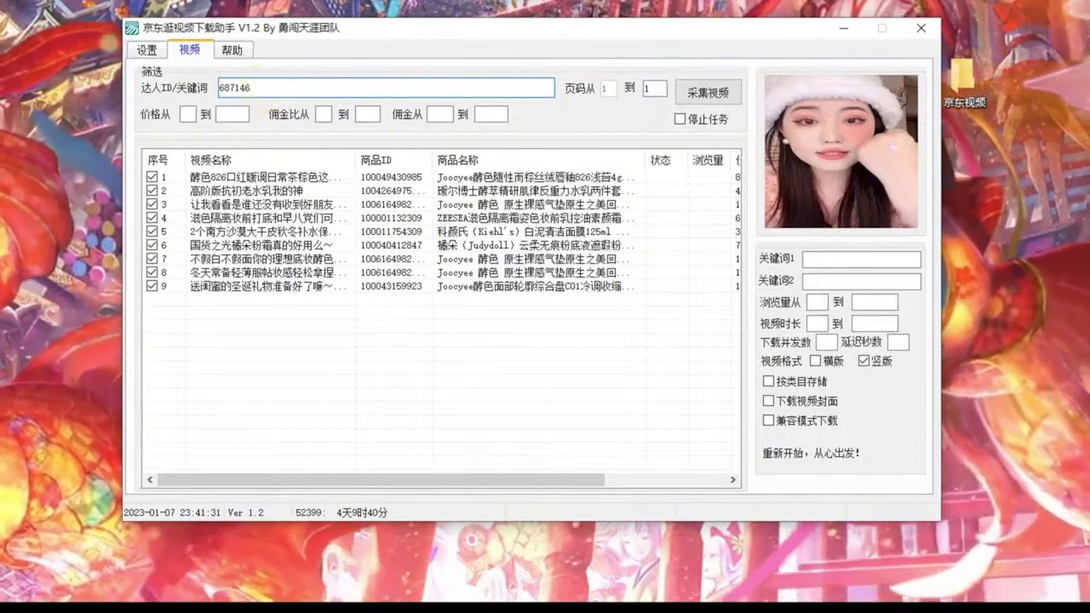
Append the keyword 冰箱 after the influencer ID, separated by a vertical bar, and collect its videos for page 1
type("冰箱")
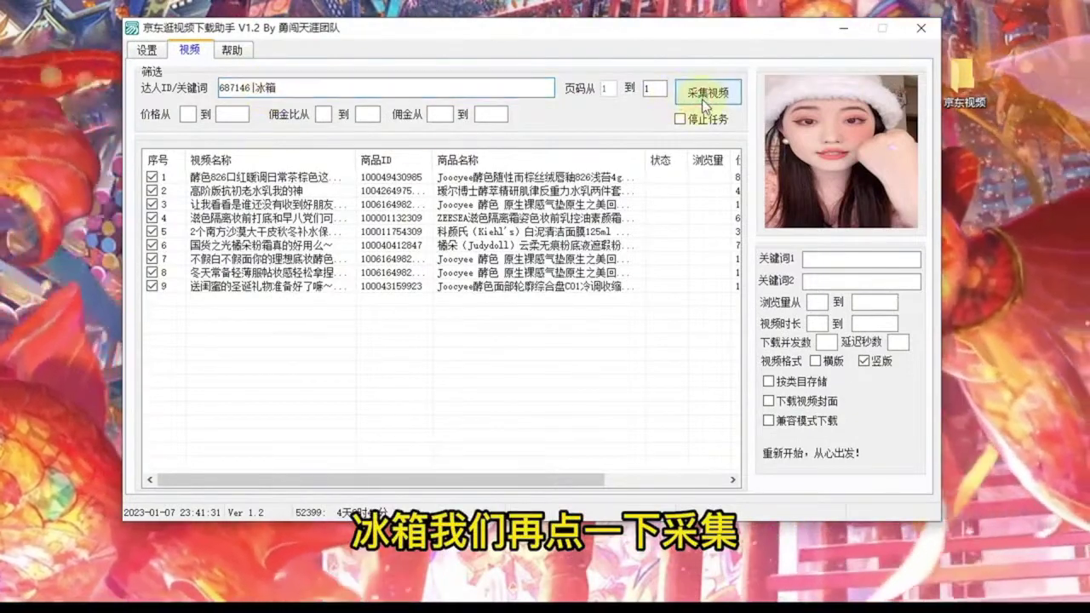
left_click(702, 100)
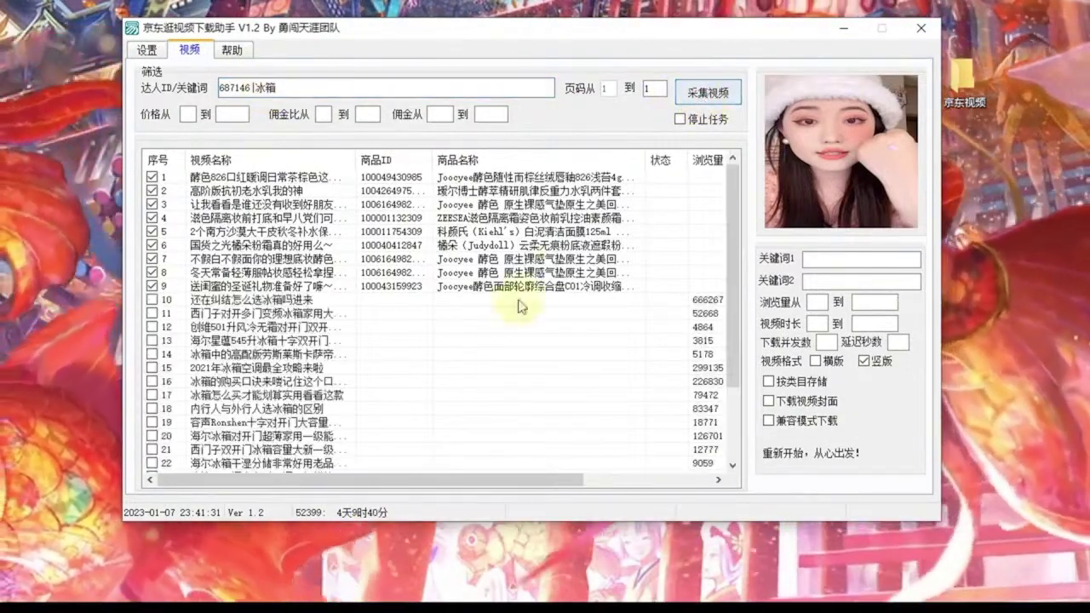
left_click_drag(727, 216, 729, 341)
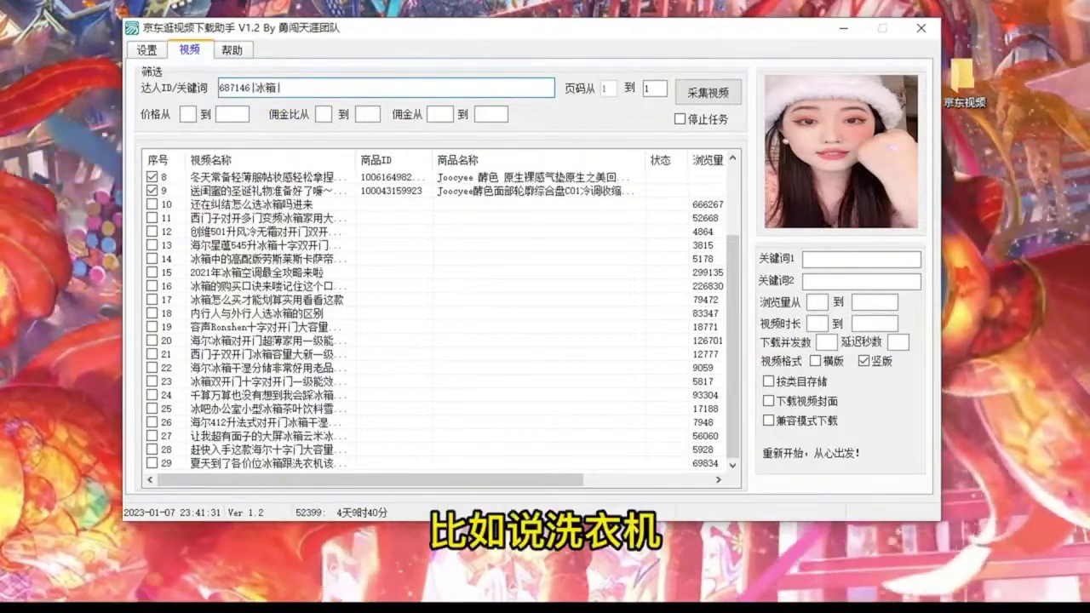
Add 洗衣机 as a further bar-separated keyword, collect its videos and look through the extended list
type("xy")
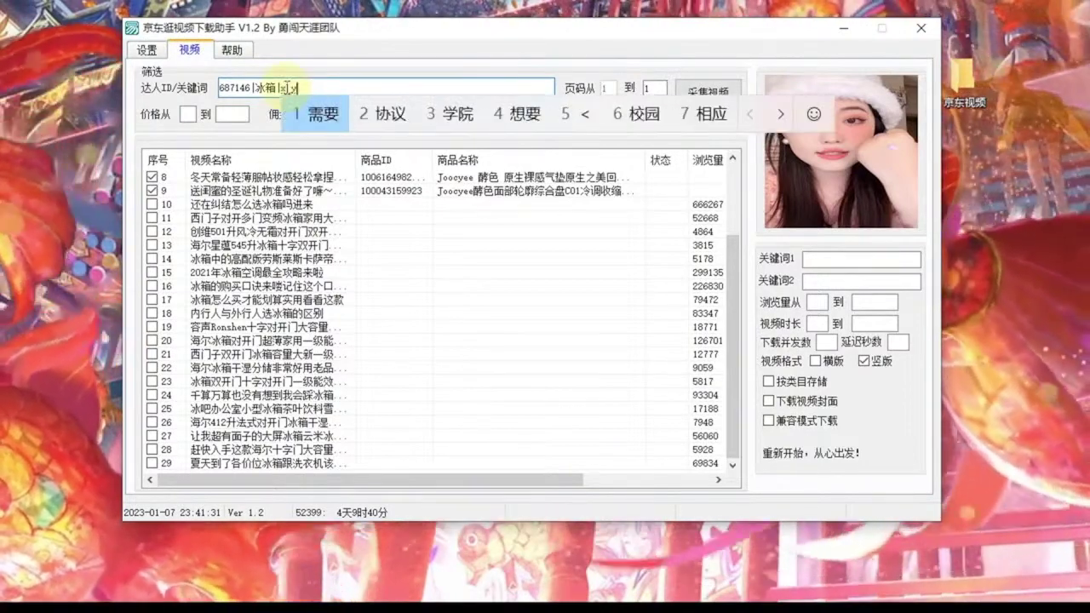
type("j")
key("space")
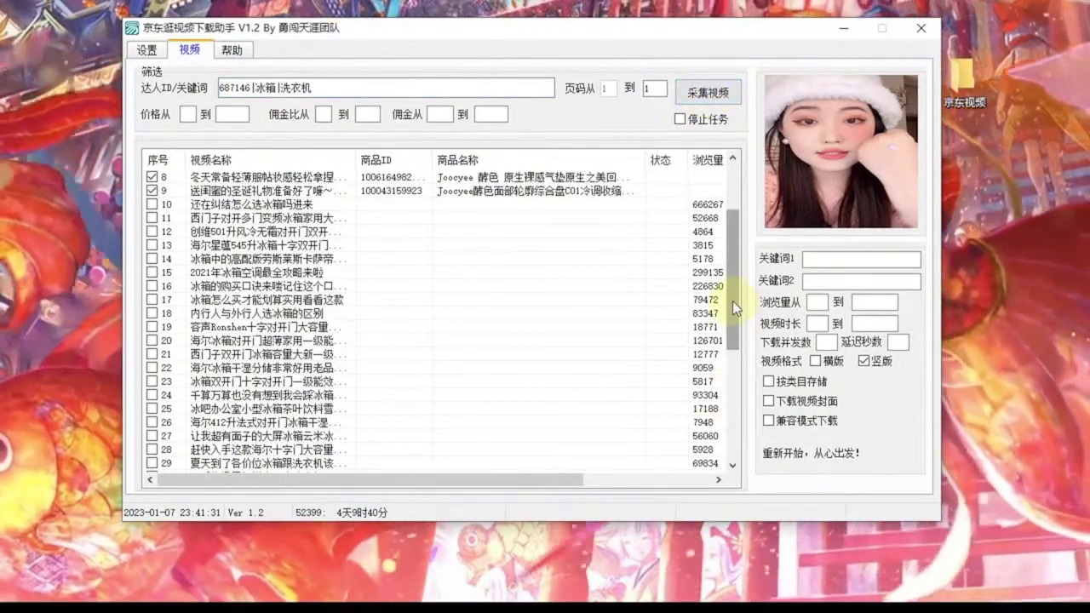
left_click_drag(732, 300, 732, 423)
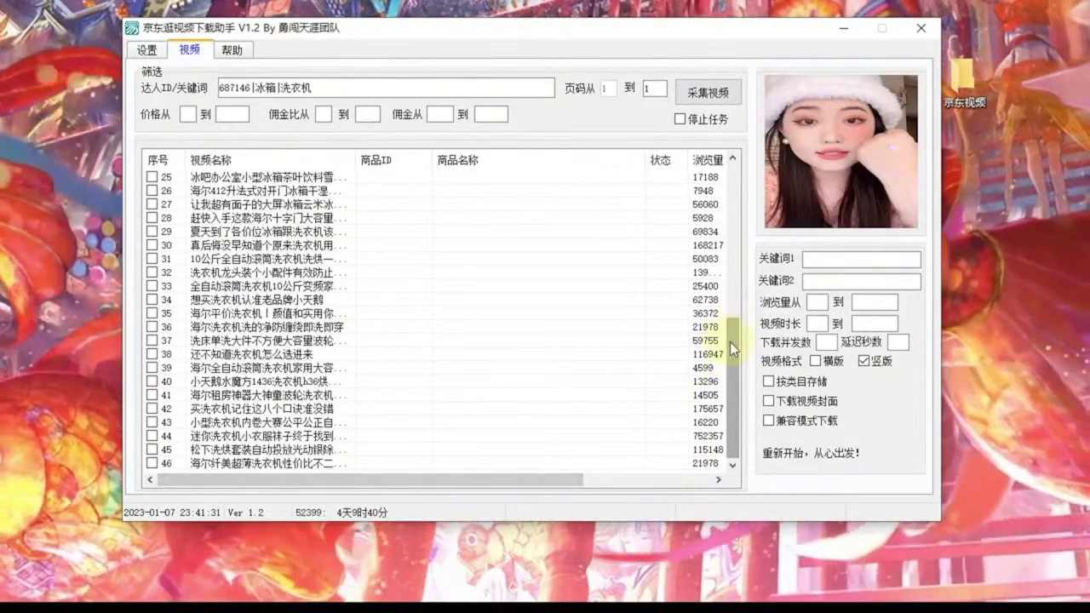
left_click_drag(730, 341, 755, 141)
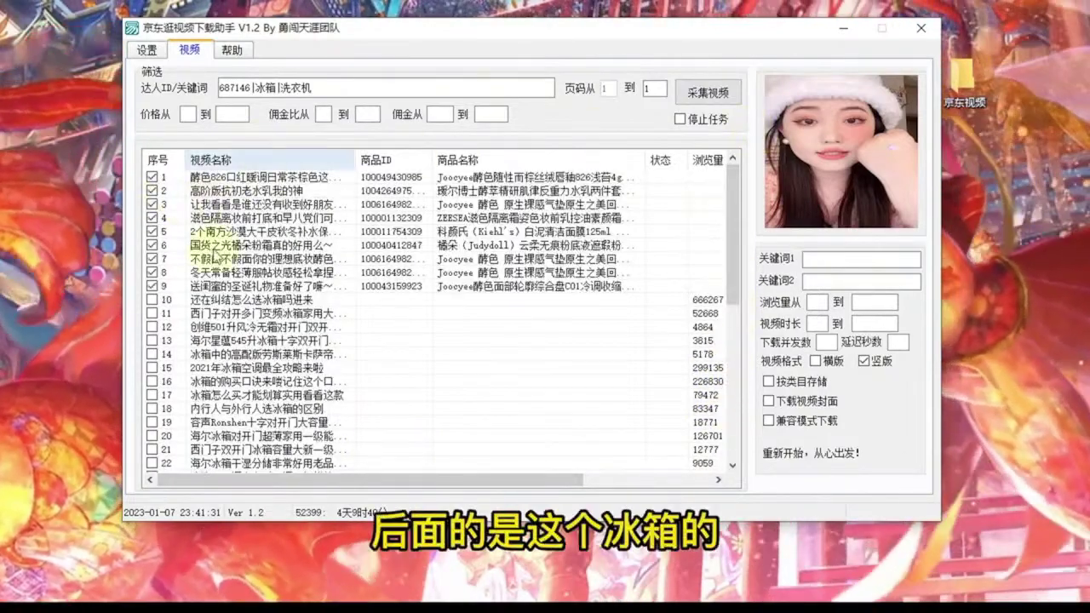
Select all videos from the influencer and both keywords and mine their linked products and videos (挖掘选中项关联商品和视频)
scroll(215, 223, "down", 3)
scroll(299, 407, "down", 3)
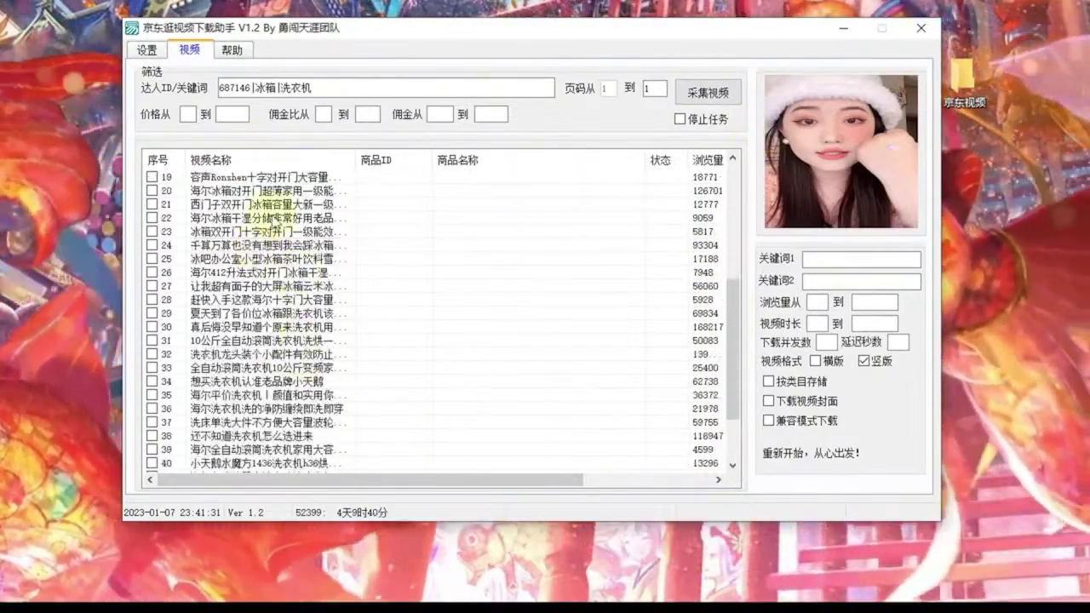
scroll(352, 377, "down", 2)
right_click(468, 226)
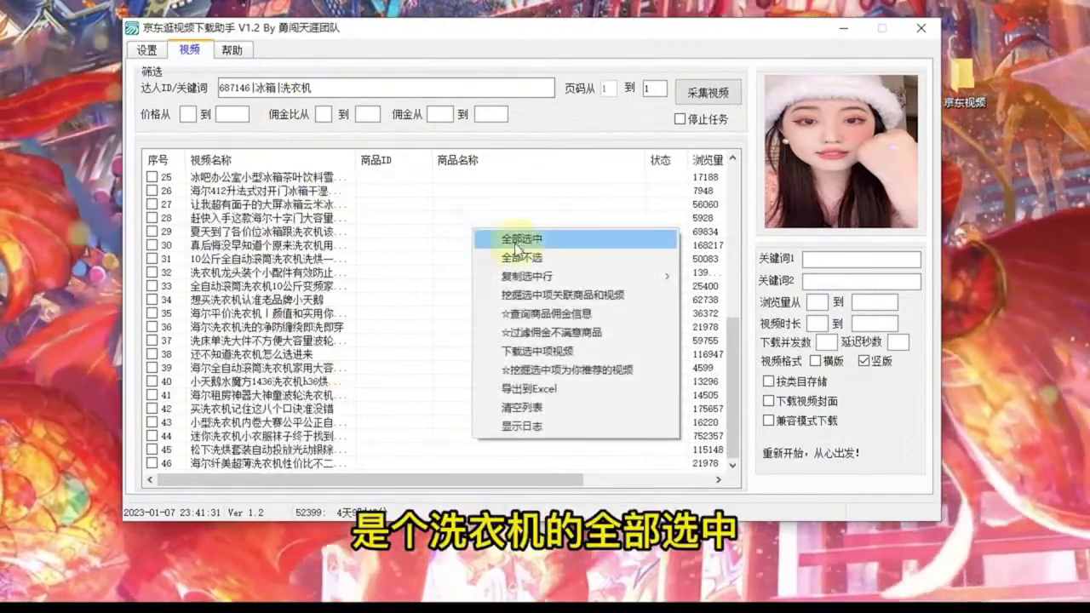
left_click(519, 240)
left_click(488, 231)
right_click(496, 247)
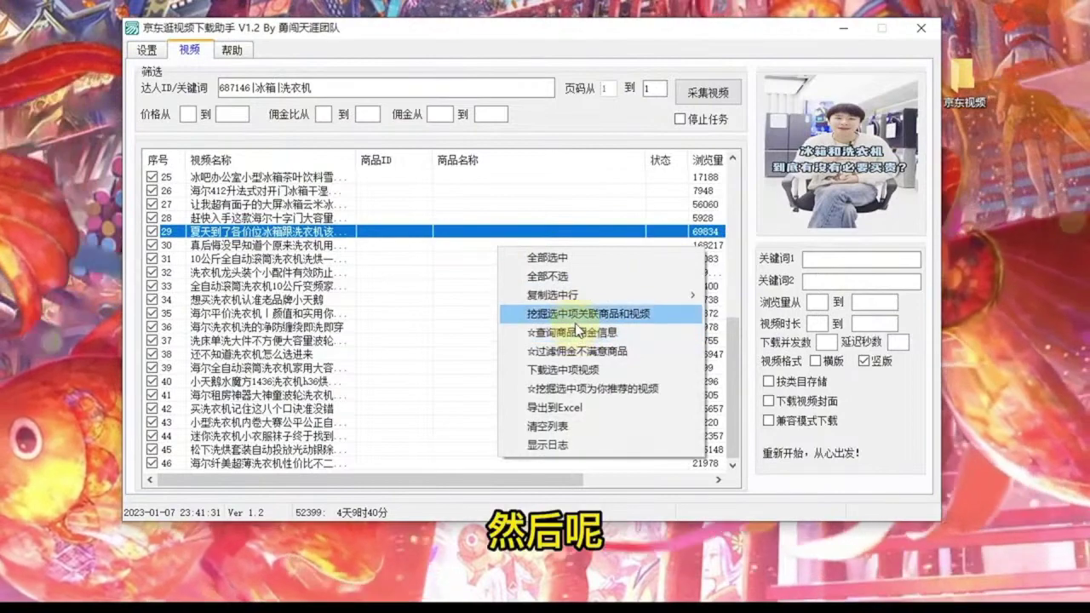
left_click(574, 319)
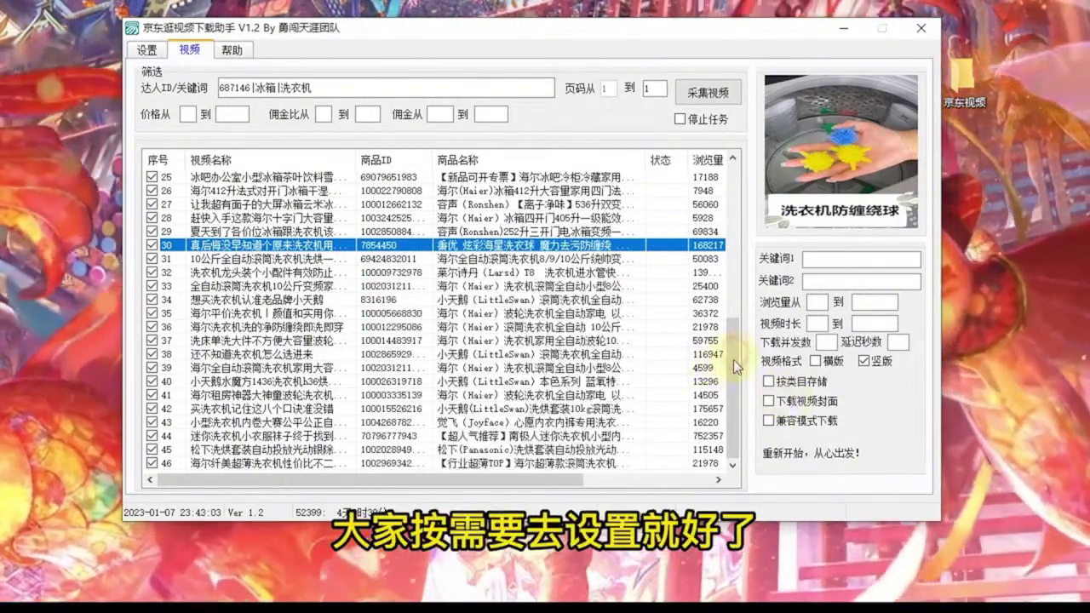
Check the mined product columns and download all selected videos (下载选中项视频)
left_click(722, 411)
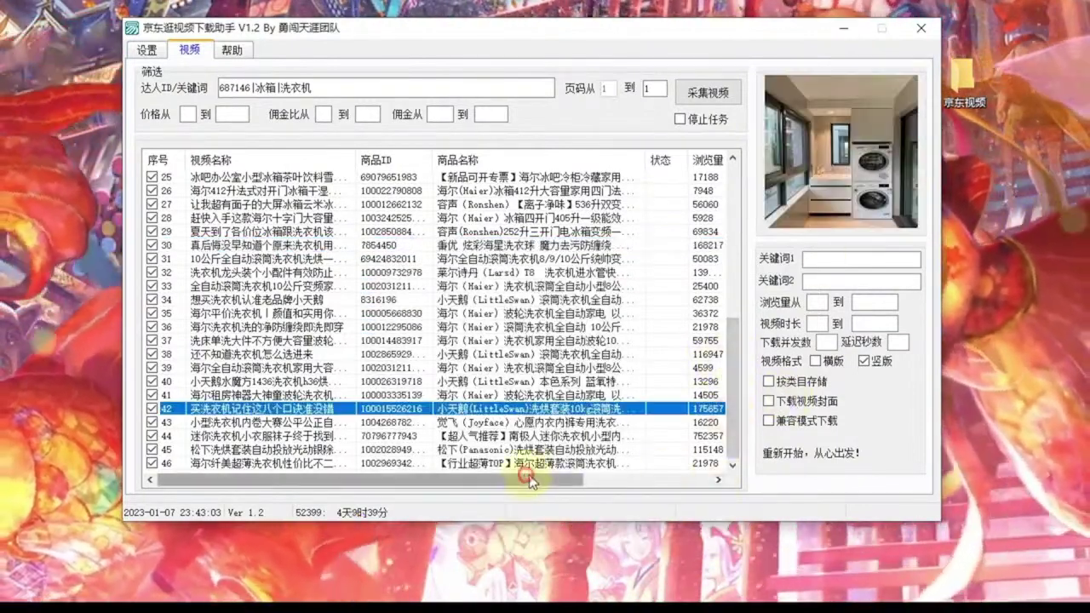
left_click_drag(523, 479, 718, 480)
left_click_drag(575, 480, 443, 479)
right_click(385, 220)
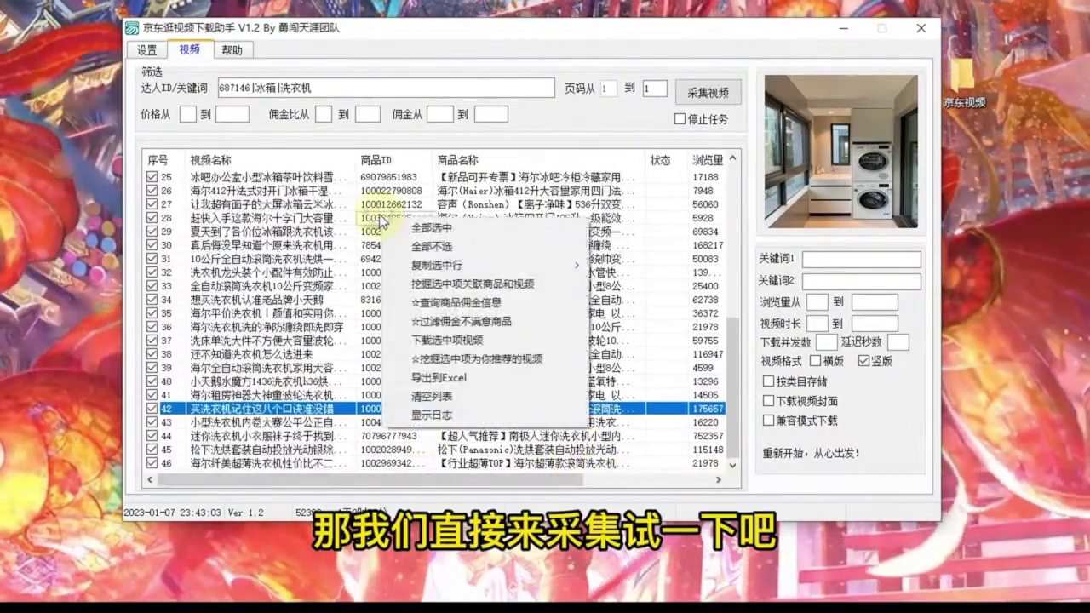
left_click(447, 341)
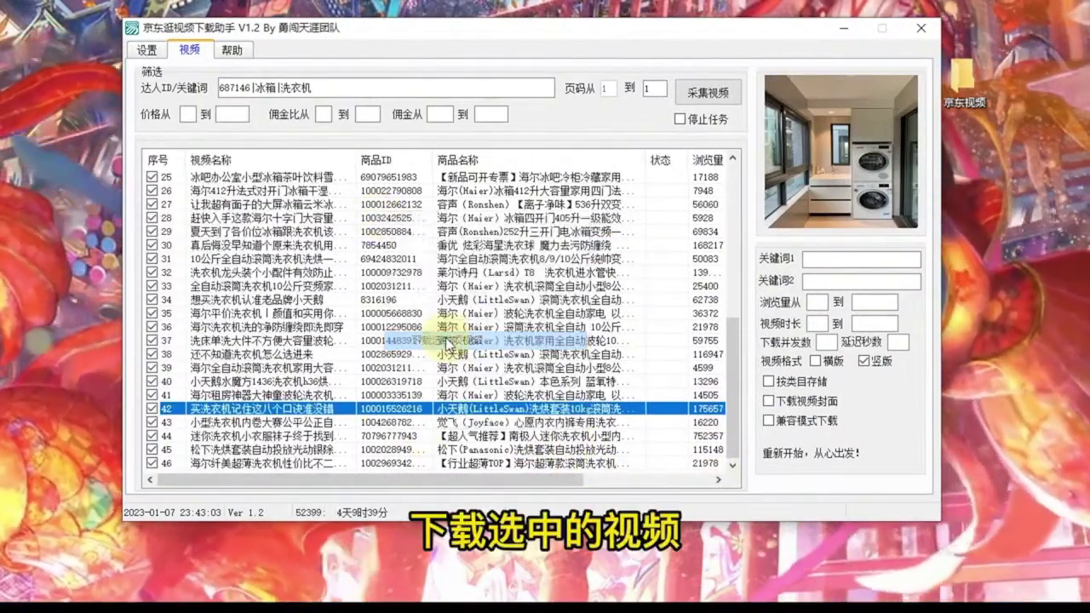
right_click(373, 224)
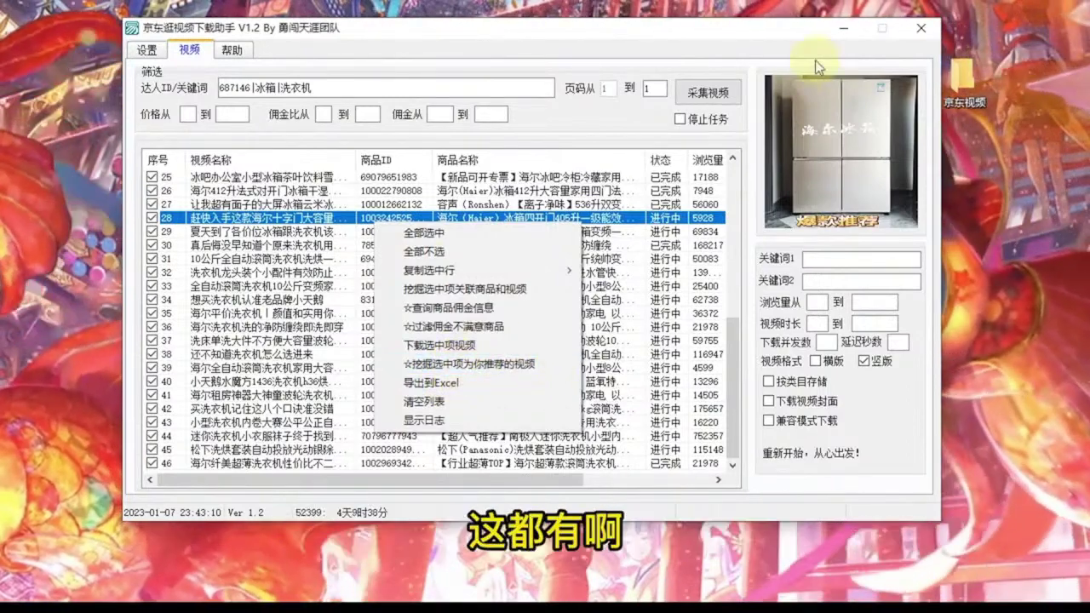
left_click(845, 36)
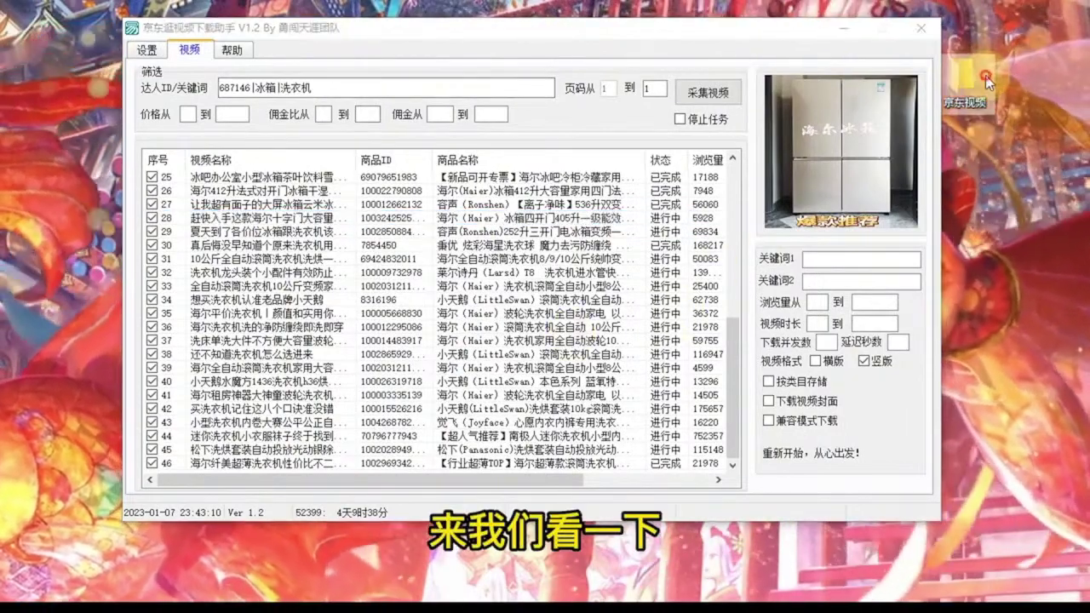
Open the 竖版 folder inside the desktop folder 京东视频 and browse the newly downloaded refrigerator and washing machine videos
double_click(970, 80)
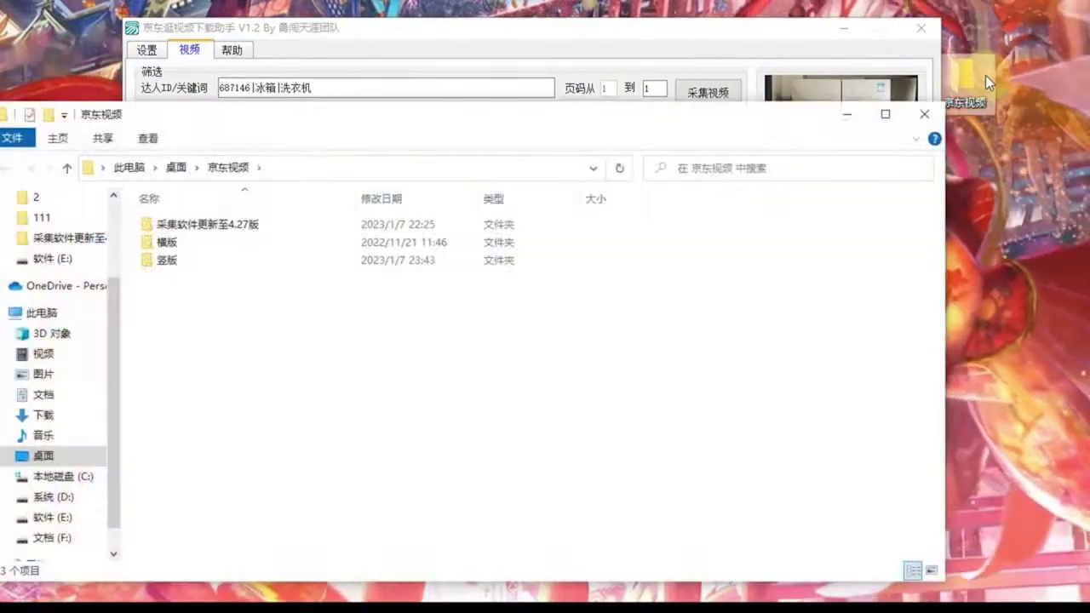
double_click(223, 262)
scroll(734, 320, "down", 5)
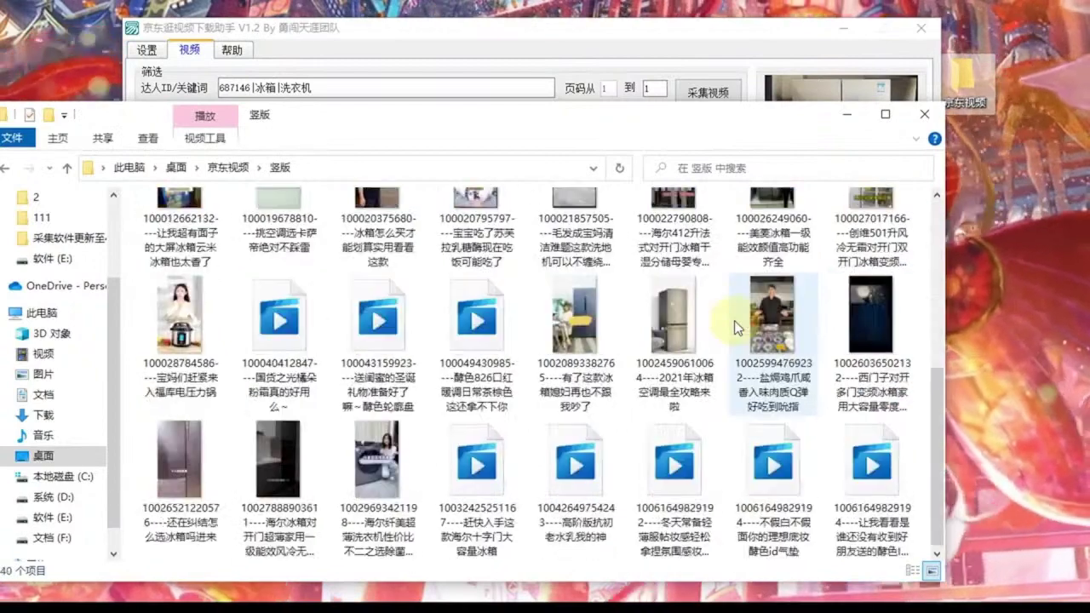